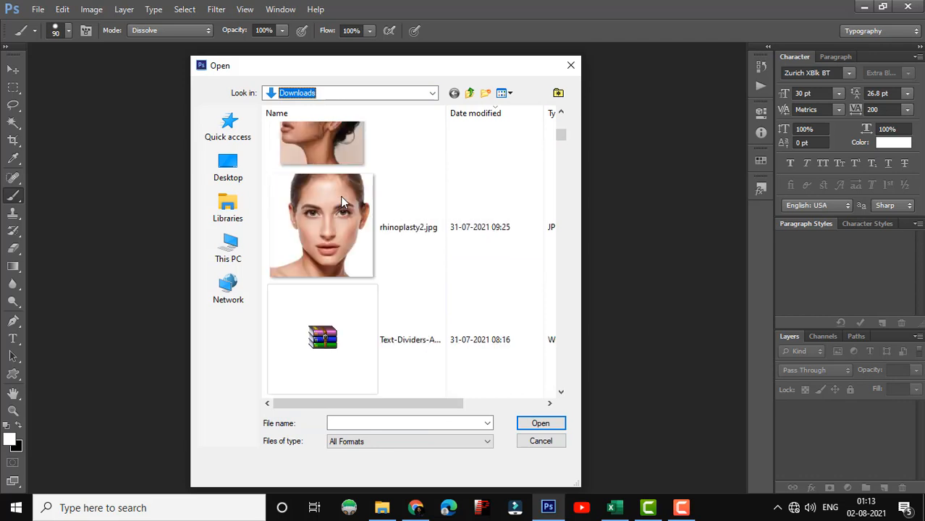
Step: Open the wallpaperflare.com_wallpaper, f06c986500a82f9c16e821ebac0503d1 and rhinoplasty2 JPG portraits together from the Downloads folder
scroll(340, 196, "up", 1)
left_click(330, 327)
left_click(326, 247, "ctrl")
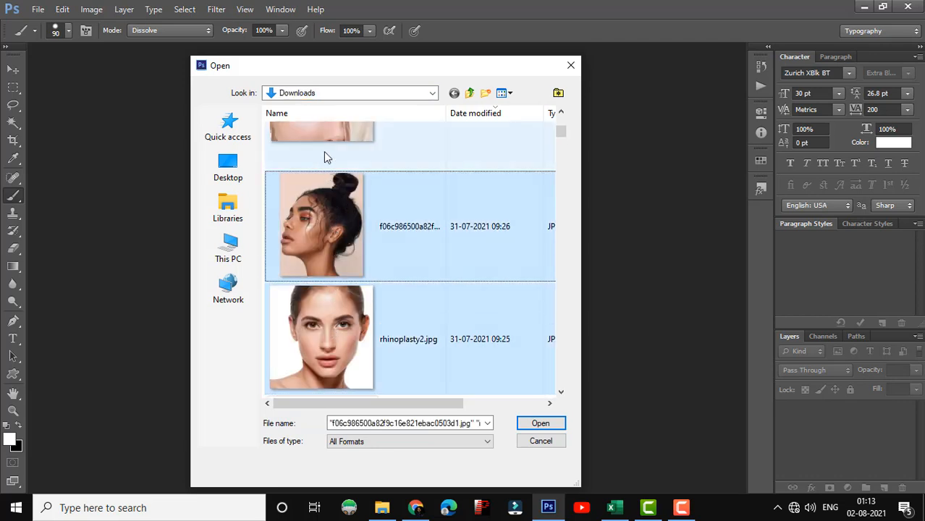
left_click(325, 153, "ctrl")
left_click(540, 425)
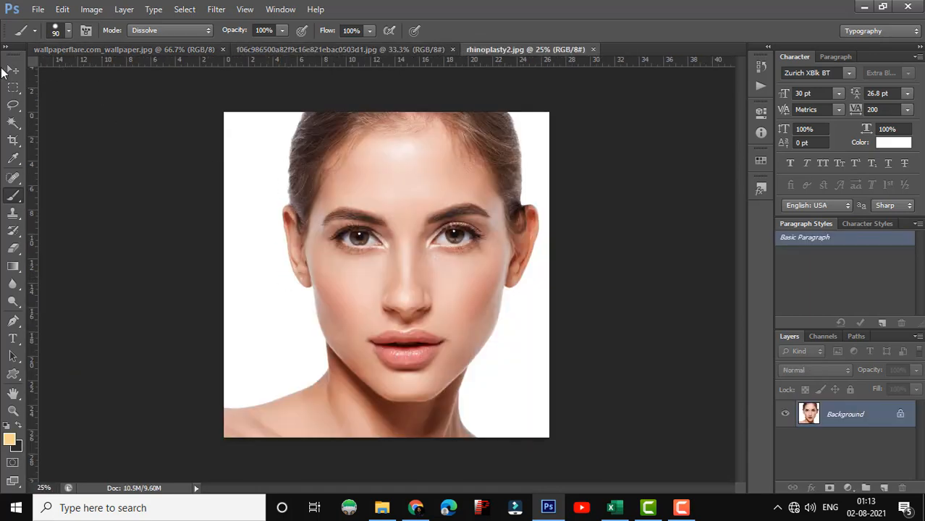
Step: Duplicate the Background layer of rhinoplasty2.jpg twice
left_click(10, 71)
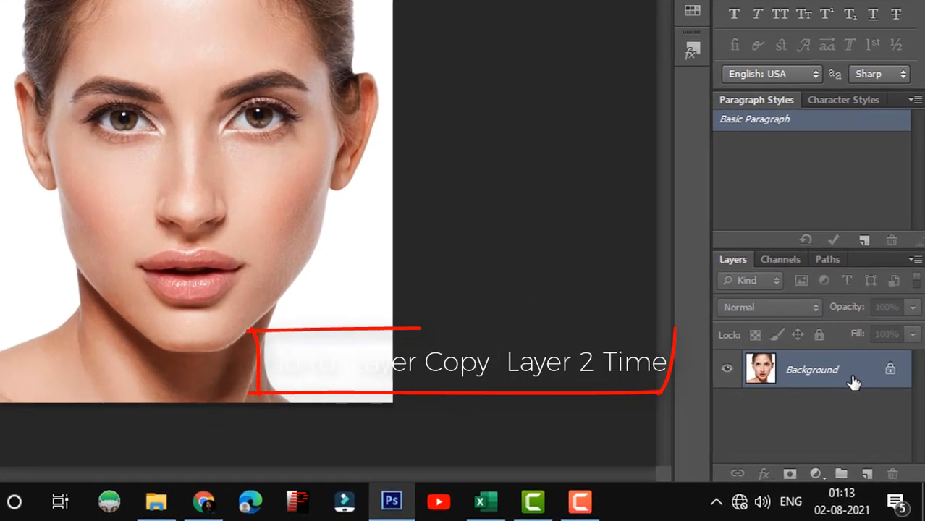
left_click_drag(874, 424, 865, 474)
left_click_drag(865, 370, 869, 476)
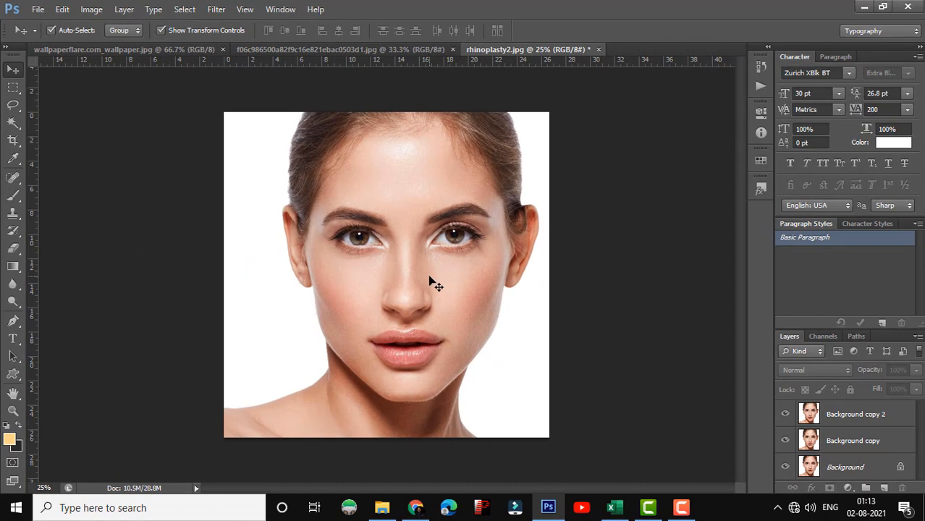
left_click(432, 283)
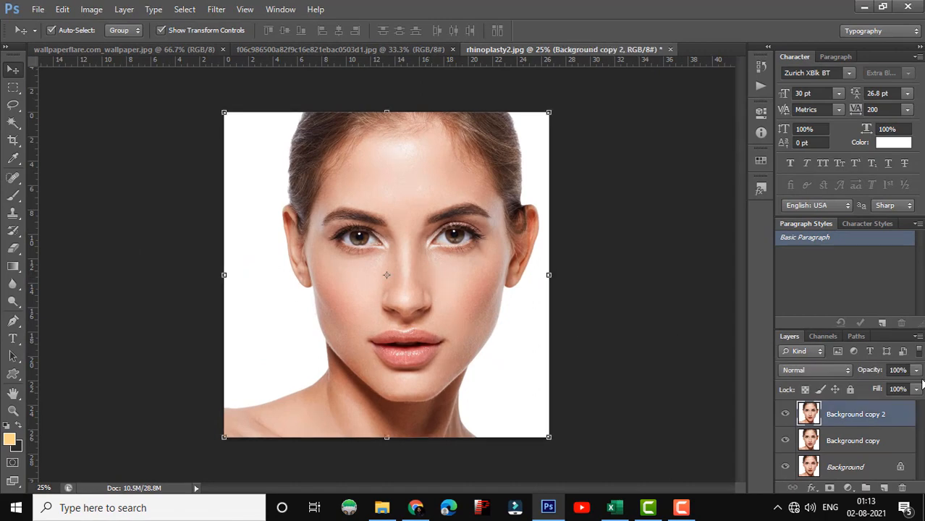
Step: Convert both the Background copy and Background copy 2 layers to smart objects
right_click(869, 439)
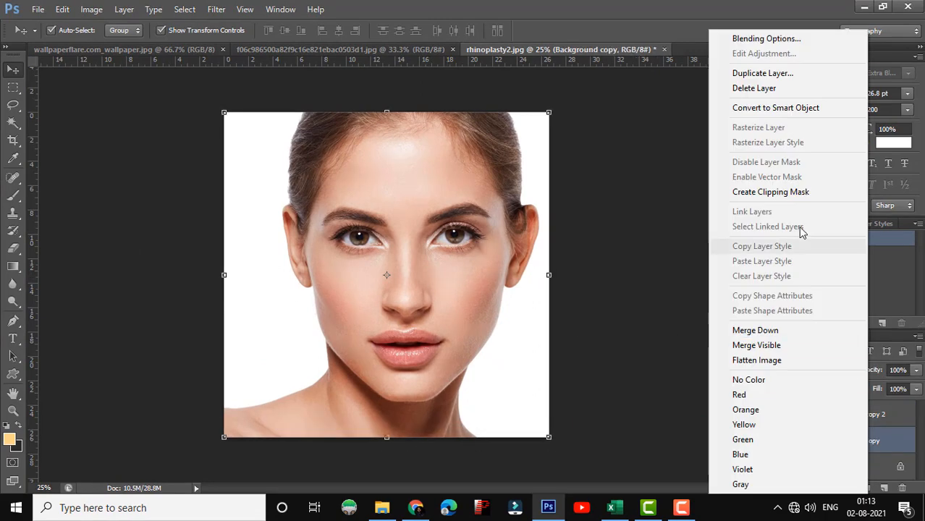
left_click(758, 108)
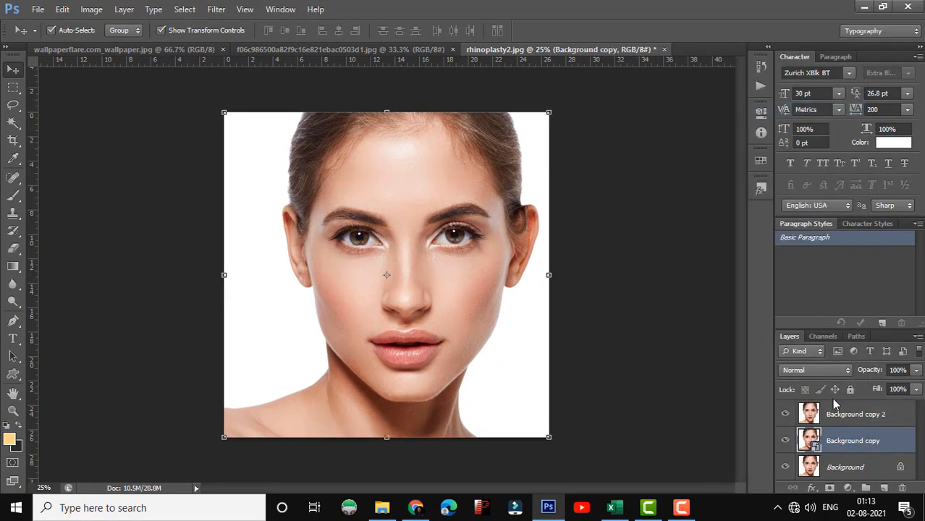
right_click(836, 412)
left_click(706, 107)
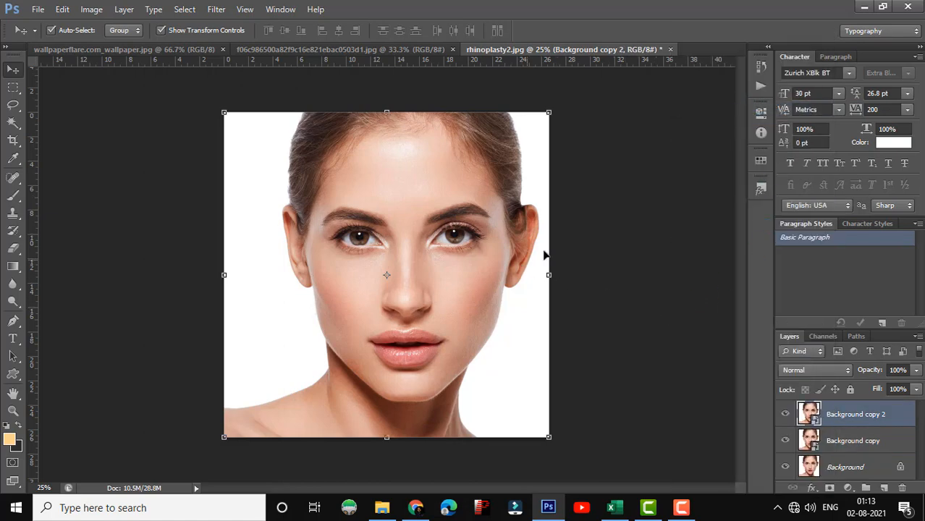
Step: Start the Gaussian Blur filter on the Background copy layer
key("ctrl+plus")
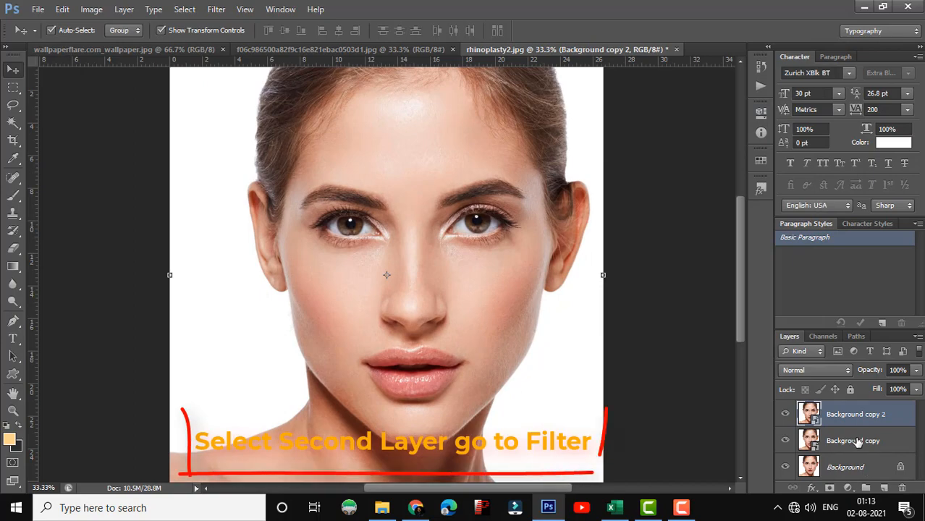
left_click(858, 443)
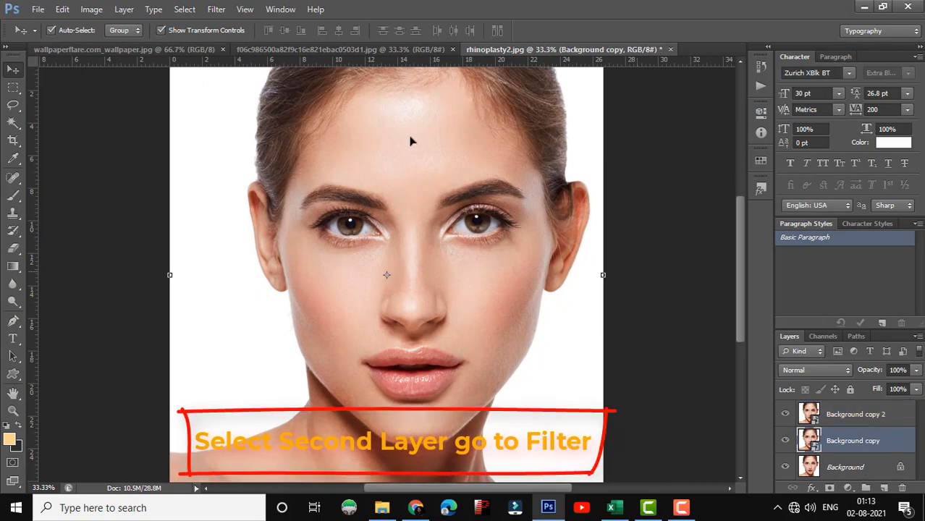
left_click(216, 9)
mouse_move(294, 170)
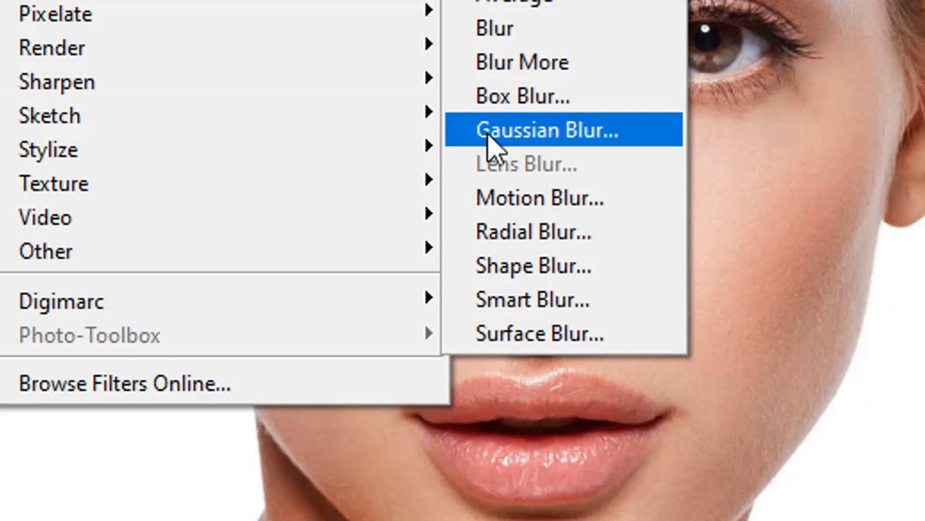
left_click(579, 145)
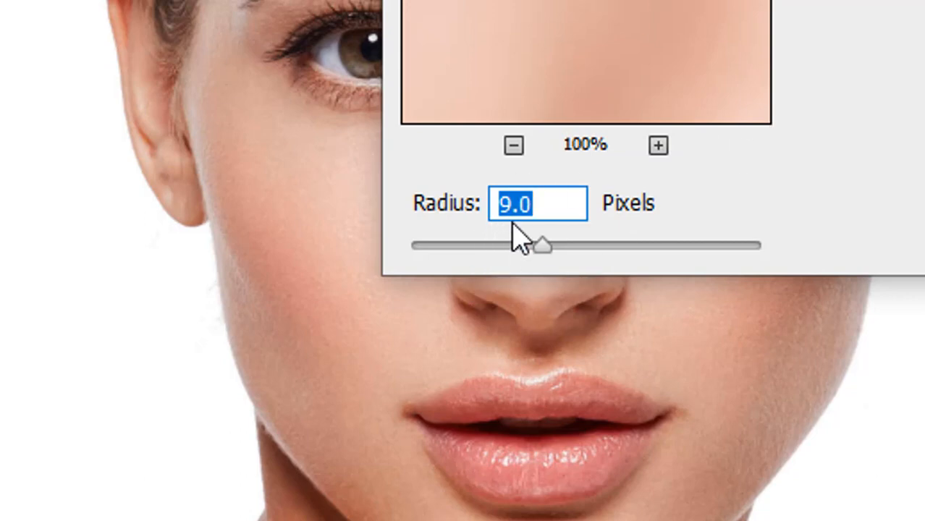
Step: Try Gaussian Blur radii of 2.9, 4.6, 4.7 and 1000 pixels with the filter preview reduced to 50%
left_click_drag(541, 242, 467, 264)
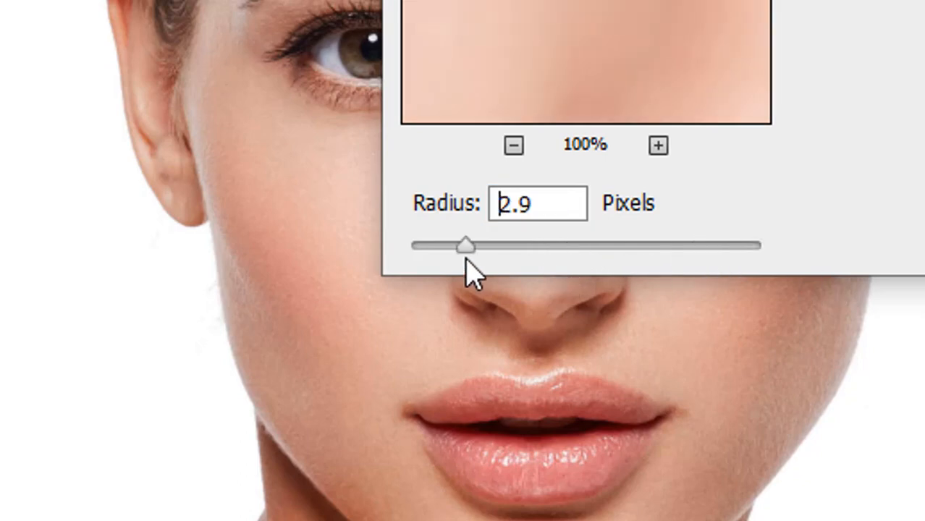
left_click(498, 247)
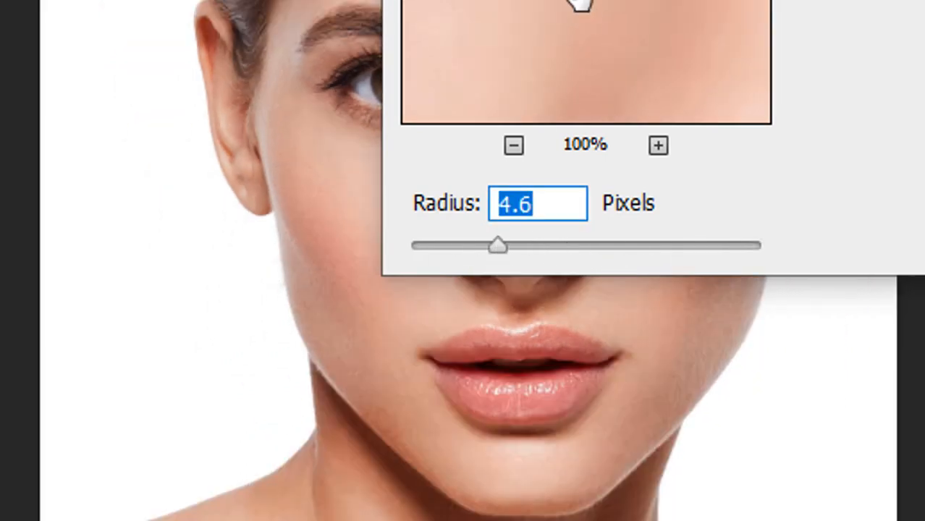
left_click(514, 146)
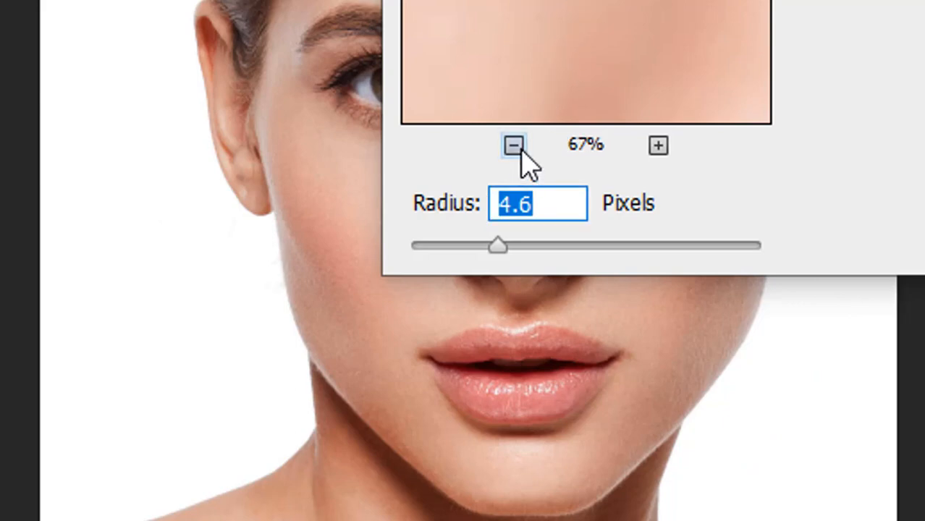
left_click(515, 146)
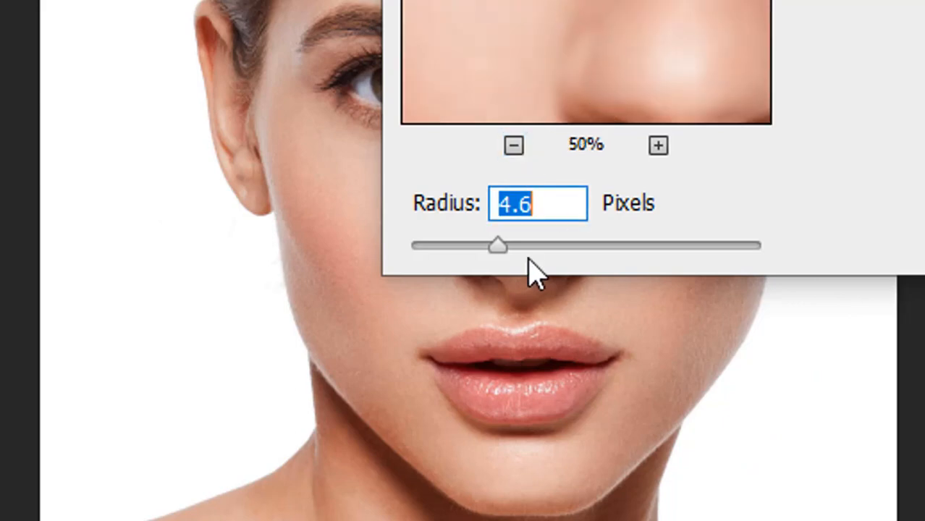
left_click(497, 248)
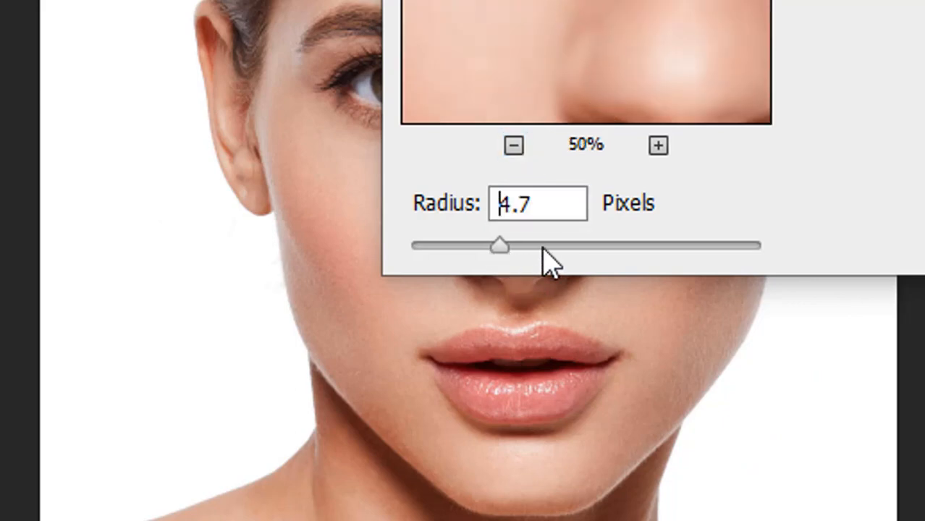
left_click(625, 248)
left_click_drag(629, 264, 802, 258)
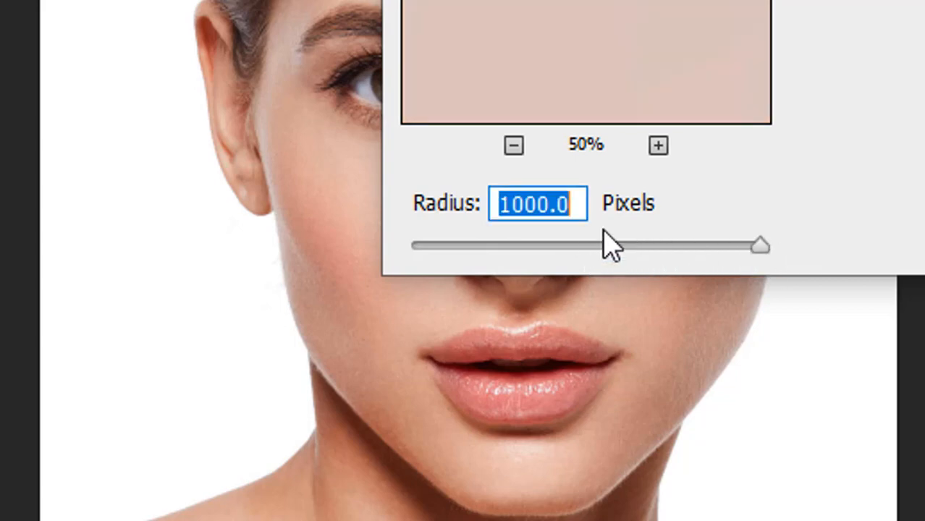
Step: Set the Gaussian Blur radius to 9.5 pixels and apply the filter
left_click(556, 204)
left_click_drag(583, 204, 312, 213)
type("9")
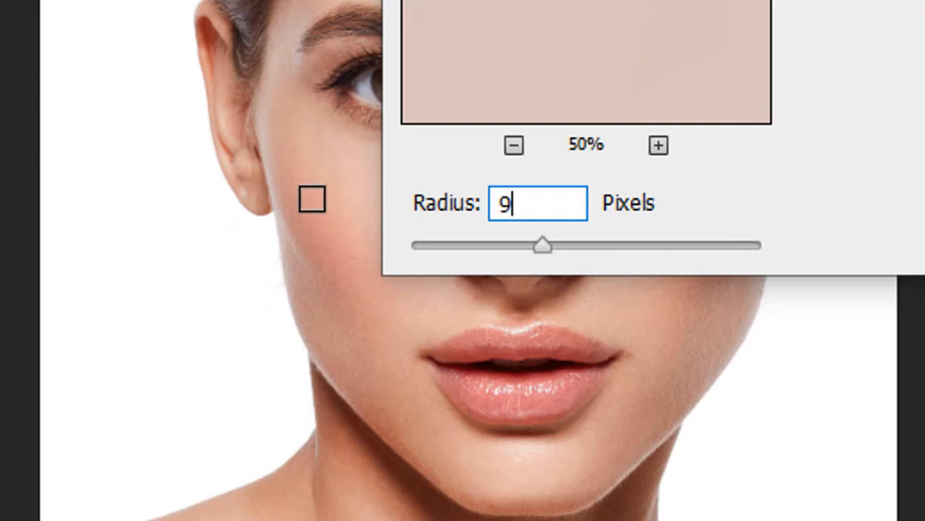
type(".5")
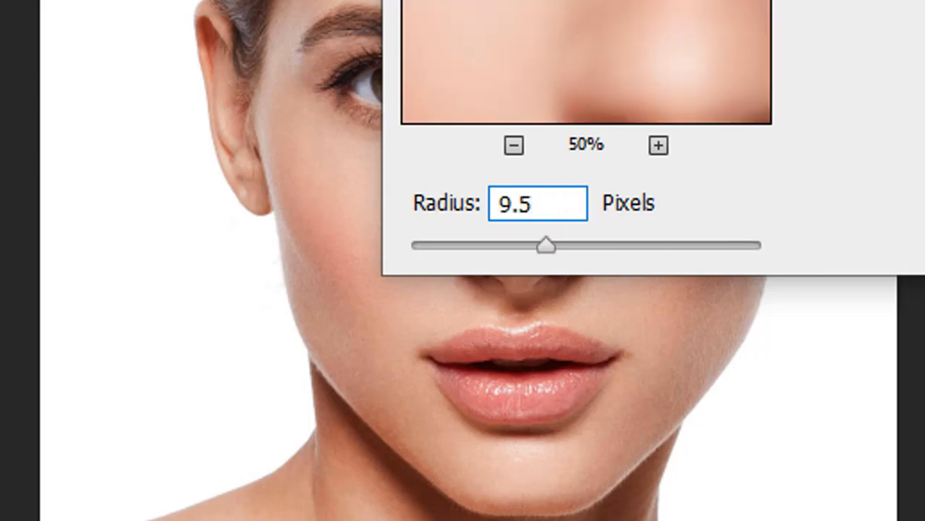
key("Return")
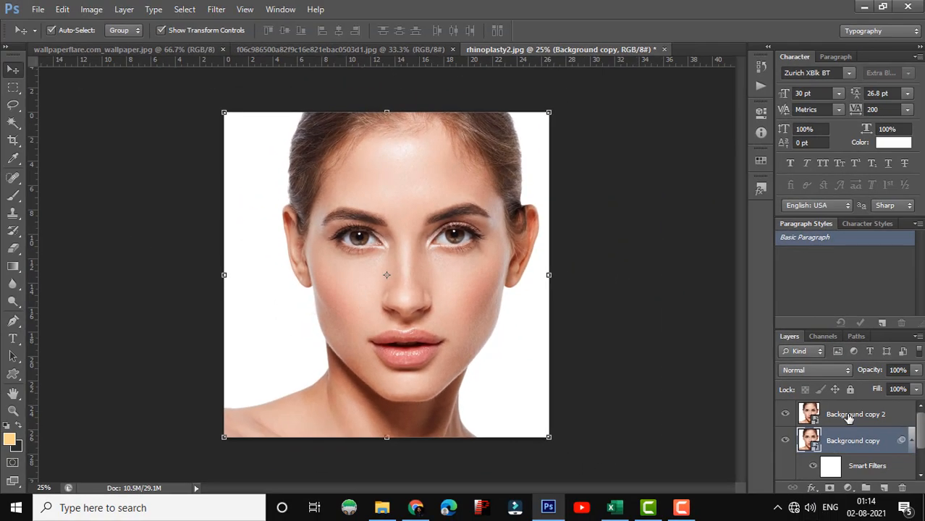
Step: Set the blend mode of the Background copy 2 layer to Vivid Light
left_click(851, 415)
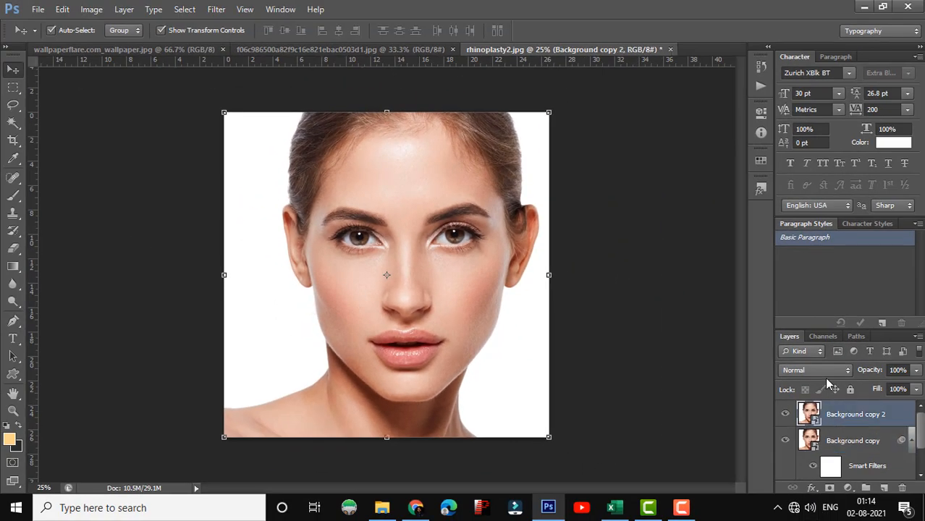
left_click(816, 370)
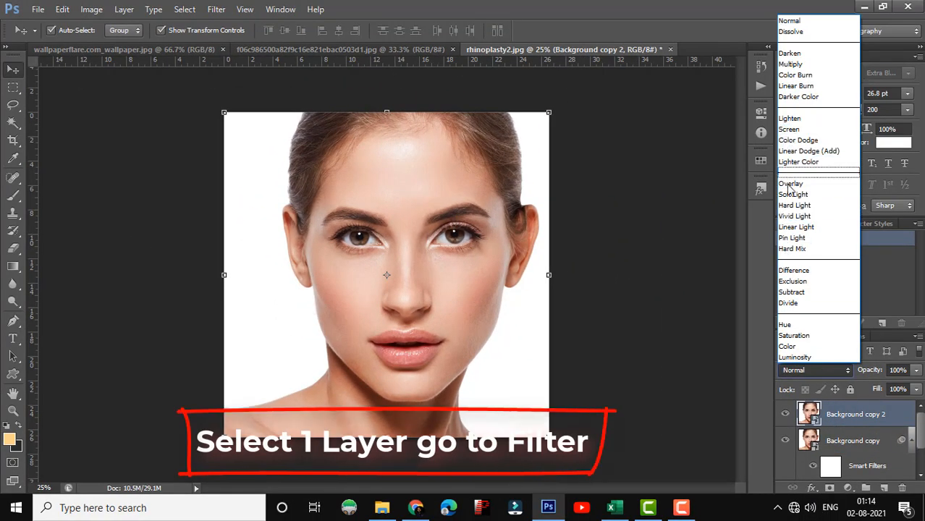
left_click(794, 216)
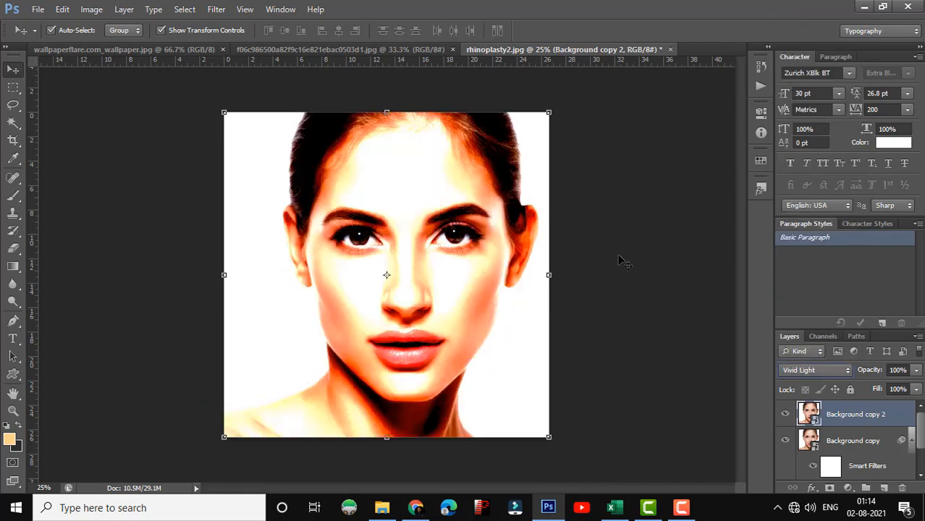
Step: Apply a High Pass filter with a radius of 3 pixels to the Background copy 2 layer
left_click(217, 10)
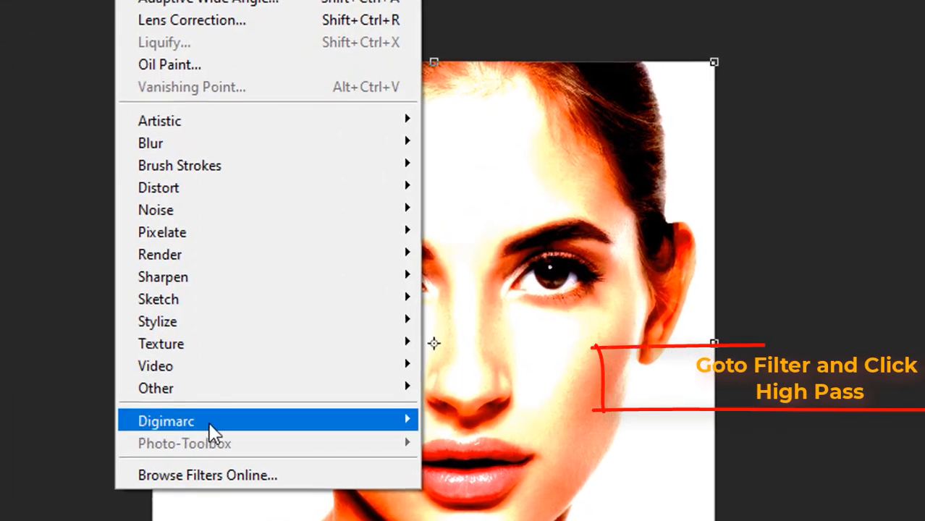
mouse_move(150, 388)
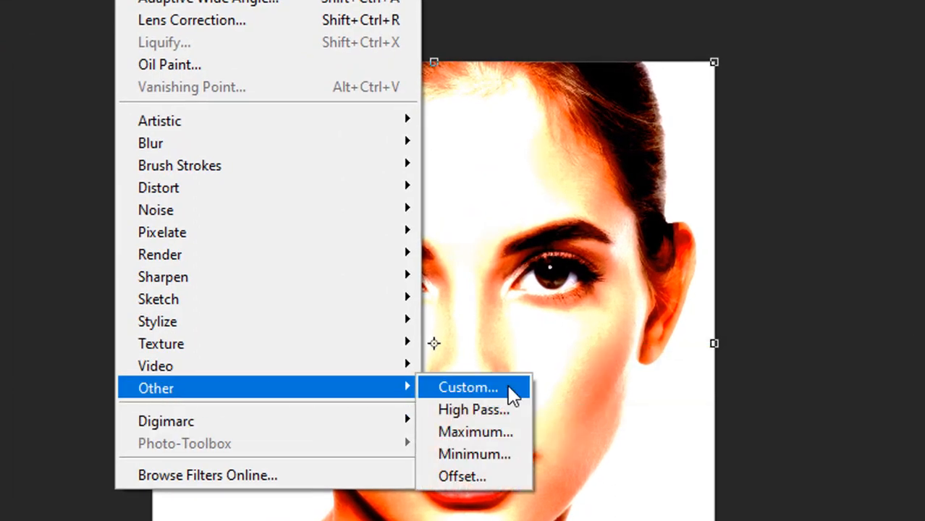
left_click(495, 417)
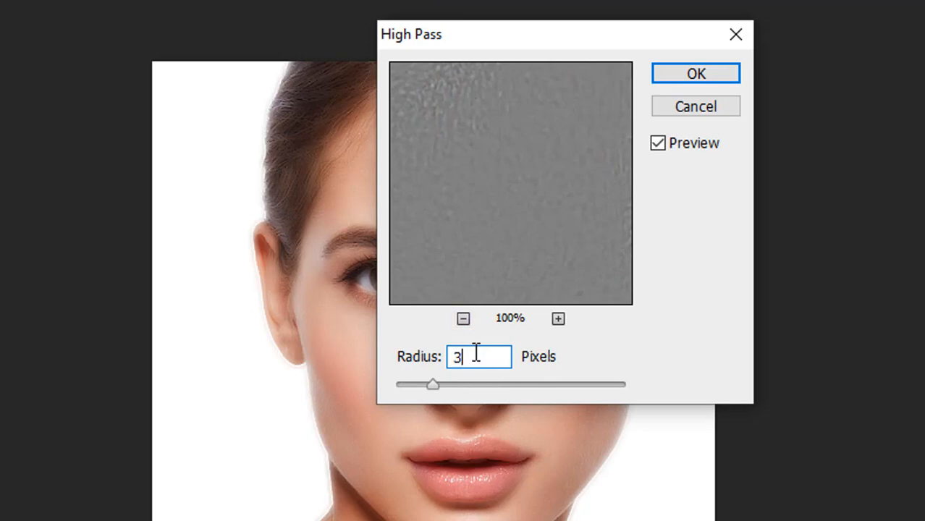
left_click(714, 77)
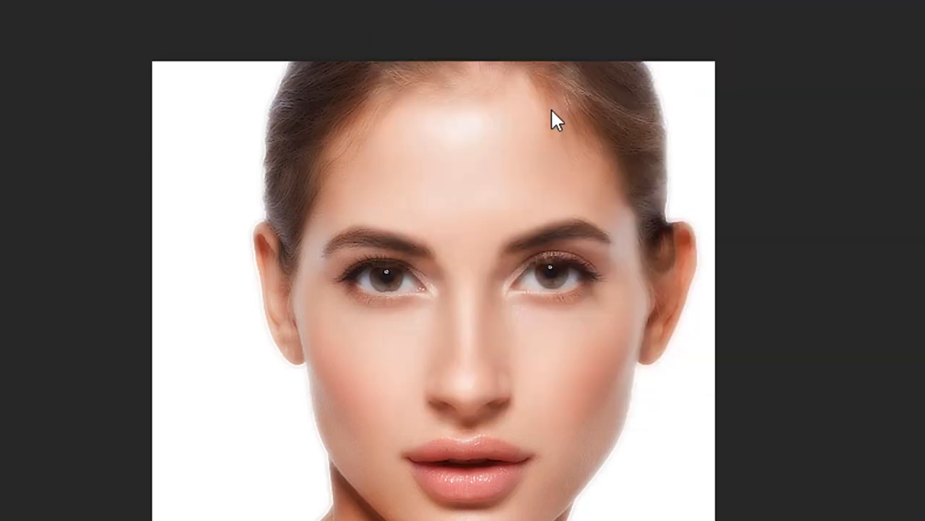
key("ctrl+t")
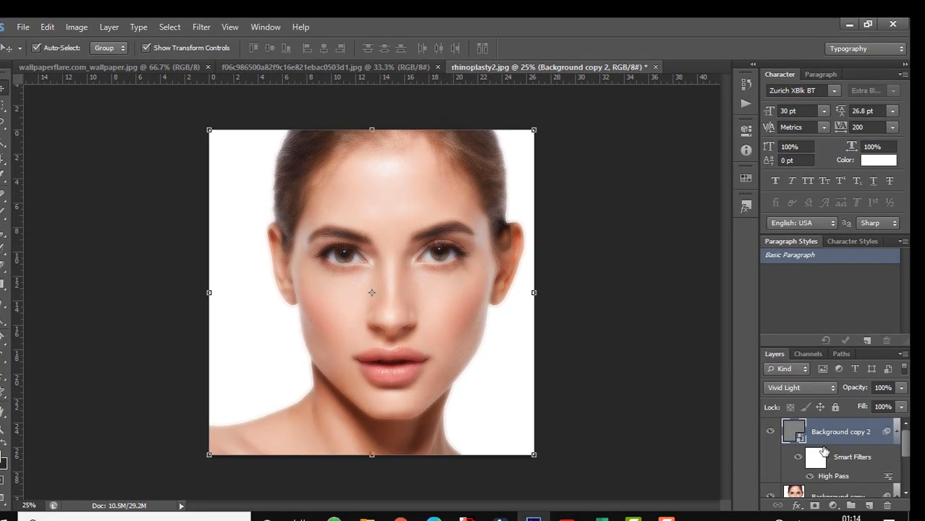
Step: Group the Background copy and Background copy 2 layers together
scroll(831, 456, "down", 2)
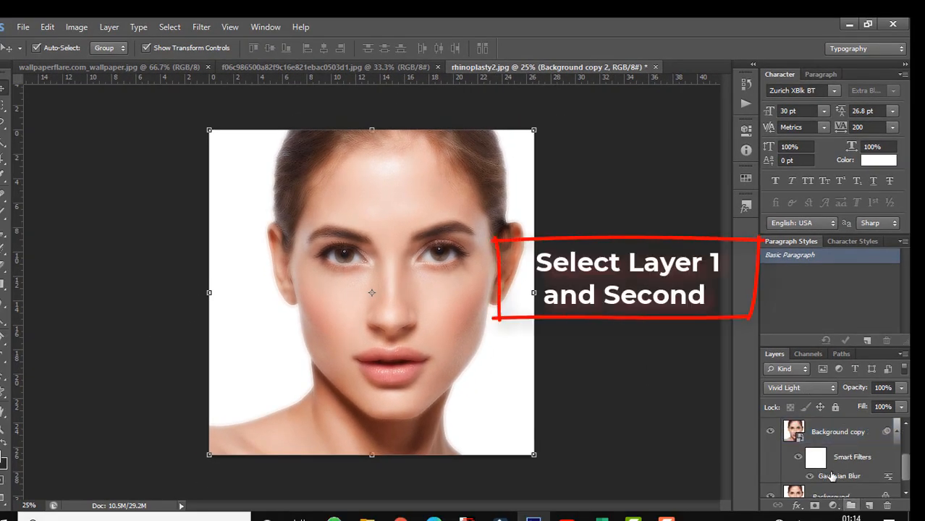
left_click(845, 444, "ctrl")
scroll(845, 446, "up", 2)
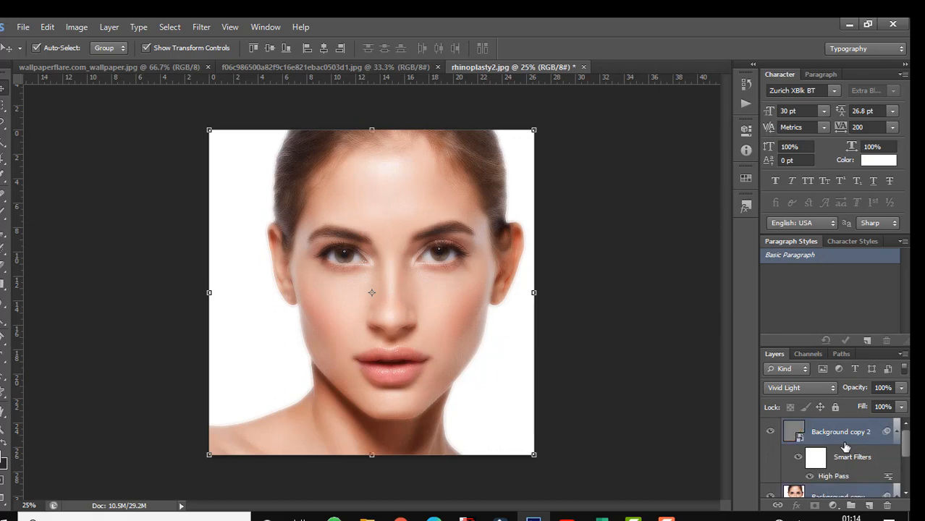
scroll(846, 452, "down", 2)
scroll(846, 452, "up", 2)
scroll(846, 453, "down", 2)
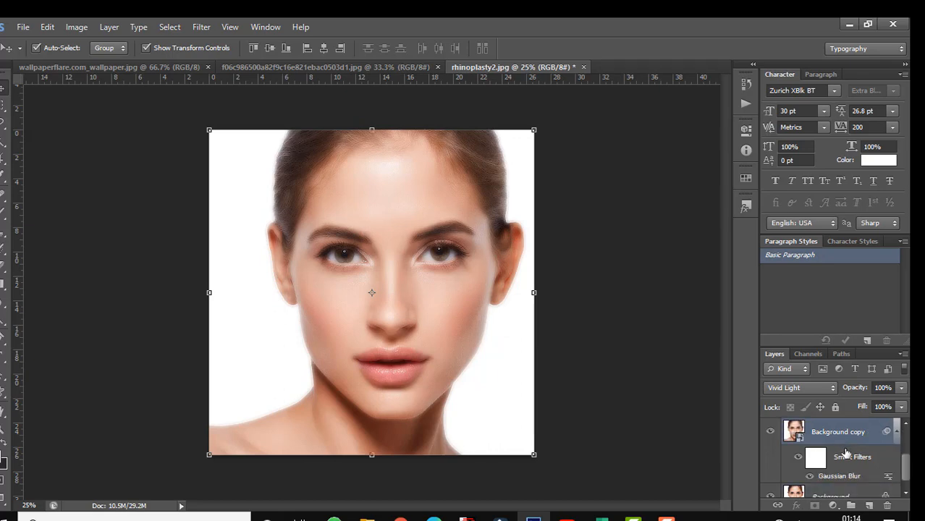
key("ctrl+g")
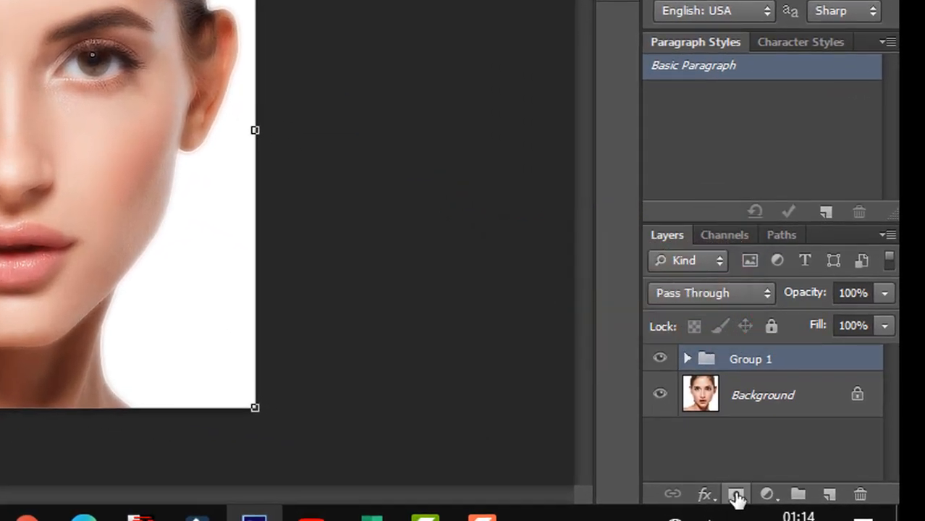
Step: Add a black layer mask to Group 1 and select the Brush tool with a hard round tip at 100% hardness
left_click(737, 500, "alt")
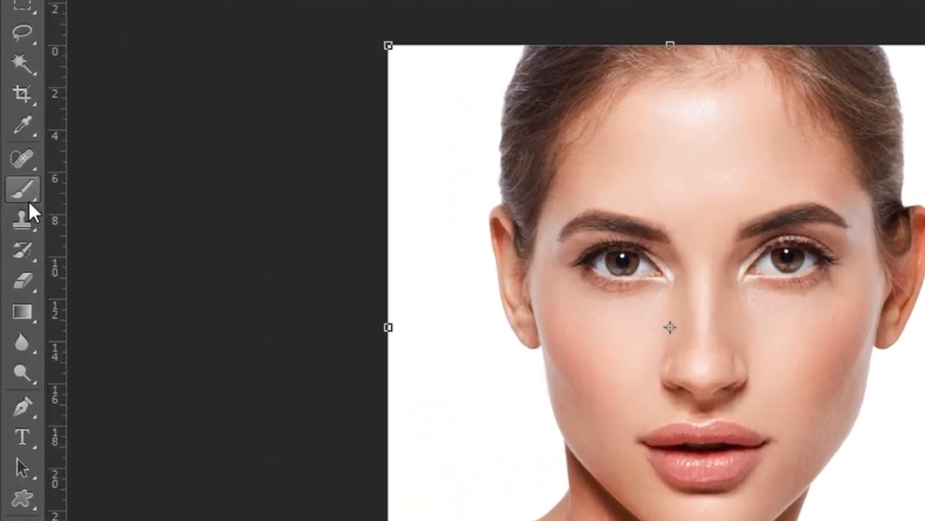
right_click(28, 200)
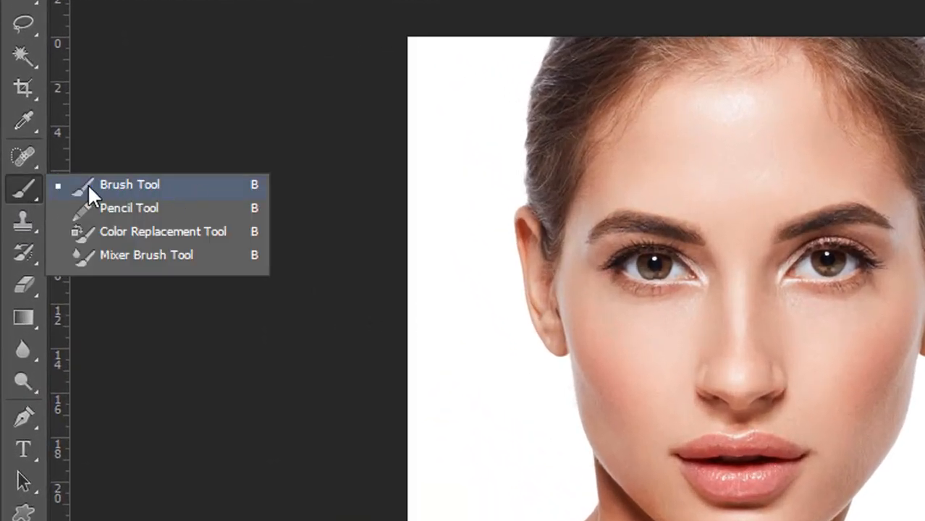
left_click(124, 183)
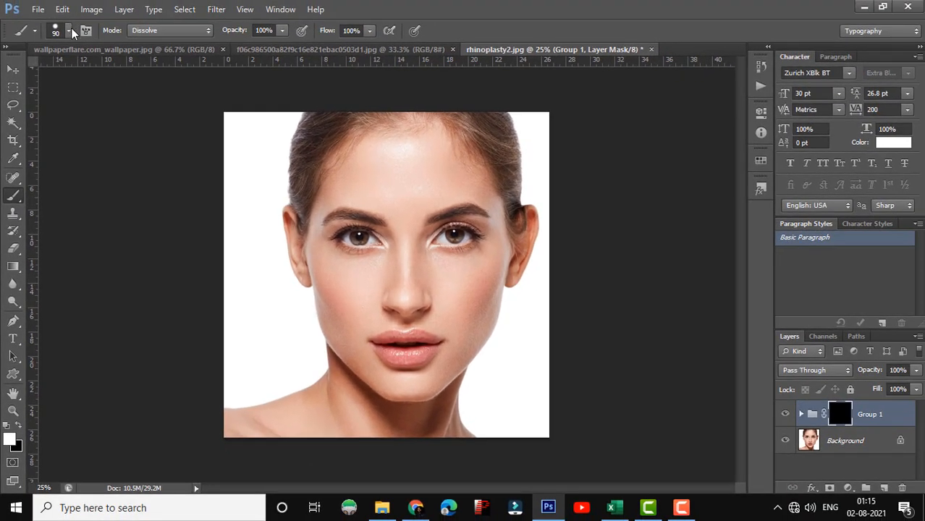
left_click(69, 32)
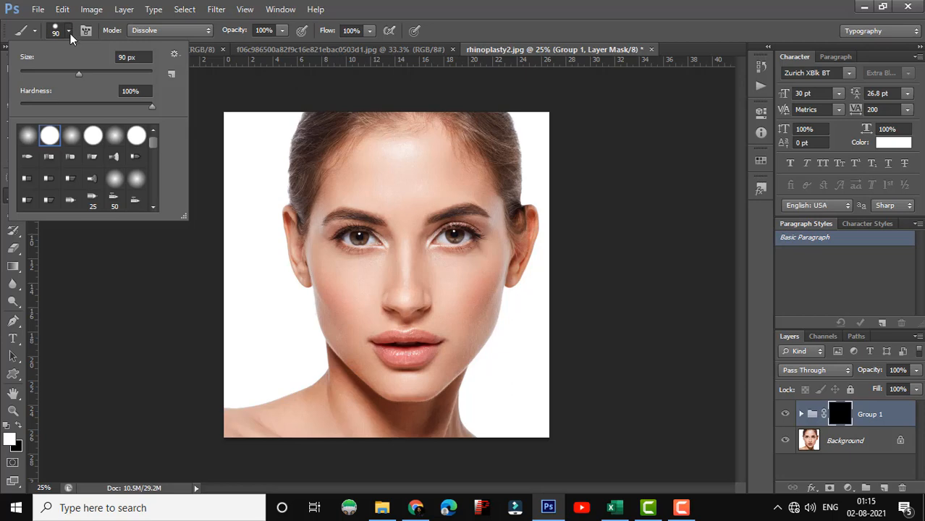
double_click(51, 137)
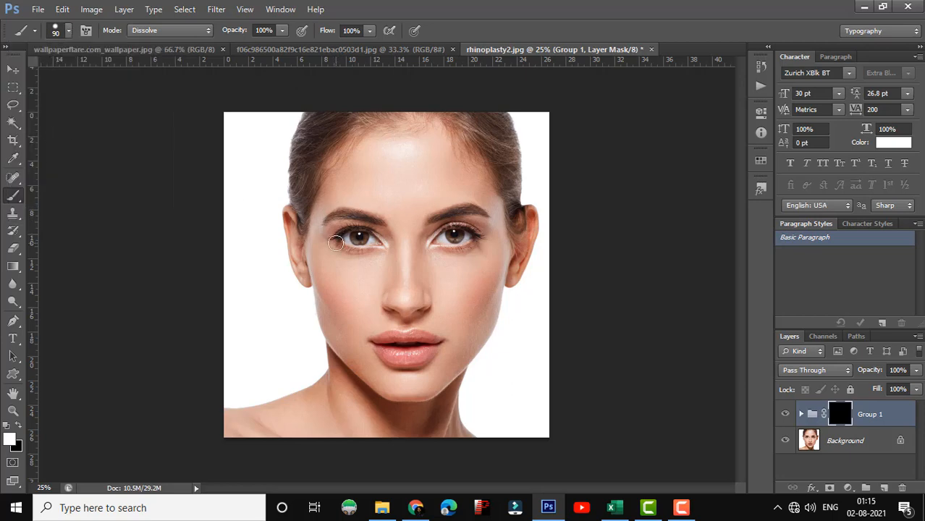
Step: Paint white on the Group 1 mask over the left cheek and chin, enlarging the brush to 150 px for broad skin areas
key("ctrl+plus")
mouse_move(287, 239)
left_mouse_down()
mouse_move(387, 278)
mouse_move(256, 301)
left_mouse_up()
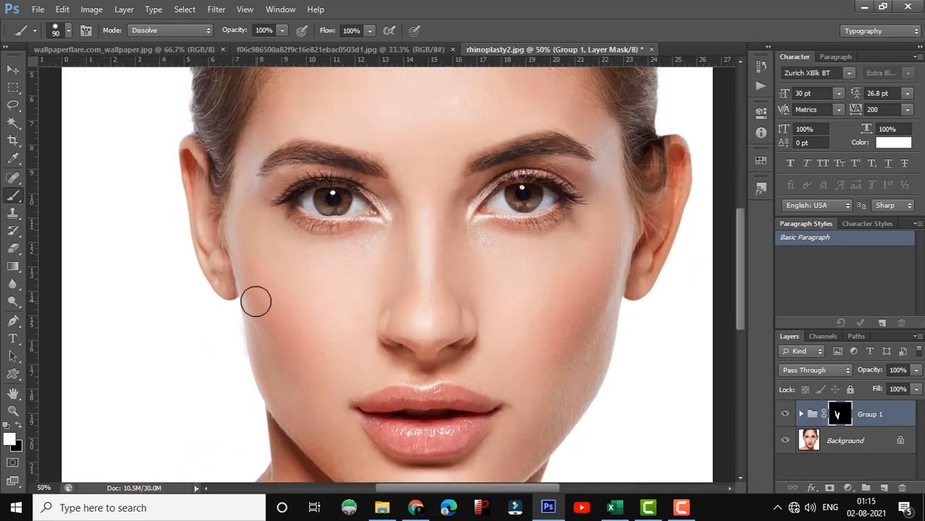
scroll(358, 351, "down", 2)
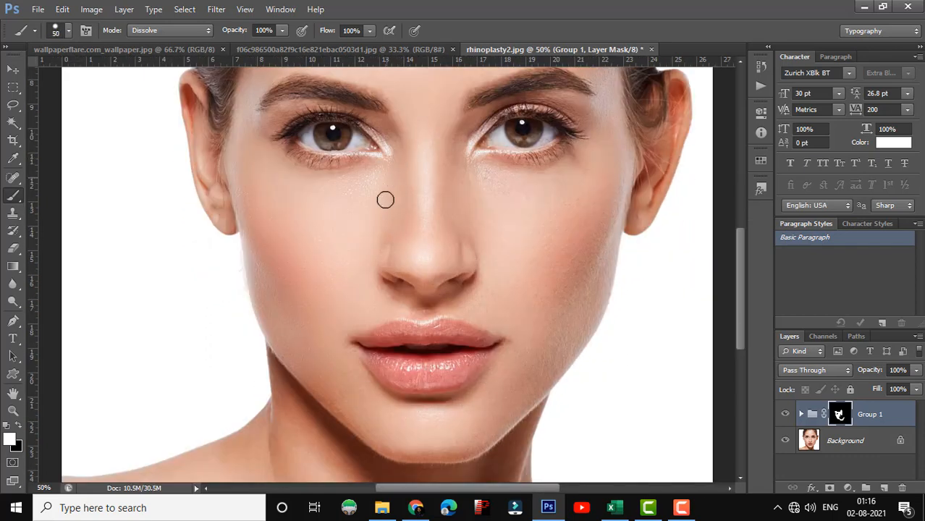
scroll(384, 145, "up", 3)
key("bracketright")
key("bracketright")
key("bracketright")
key("bracketright")
key("bracketright")
key("bracketright")
key("bracketright")
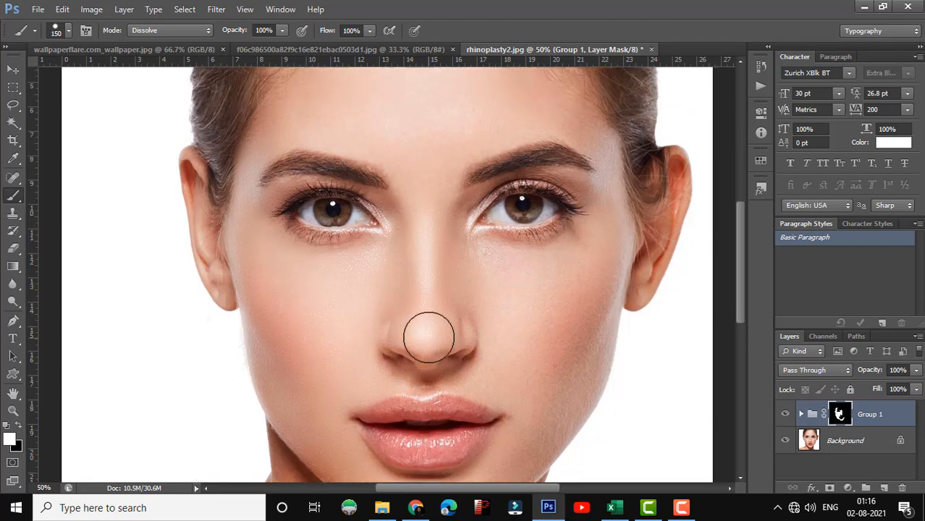
Step: Brush white on the Group 1 mask over the right cheek and jawline, using smaller tips of about 50 to 60 px
key("bracketleft")
key("bracketleft")
key("bracketleft")
key("bracketleft")
key("bracketleft")
key("bracketleft")
key("bracketleft")
key("bracketleft")
key("bracketleft")
scroll(579, 365, "down", 3)
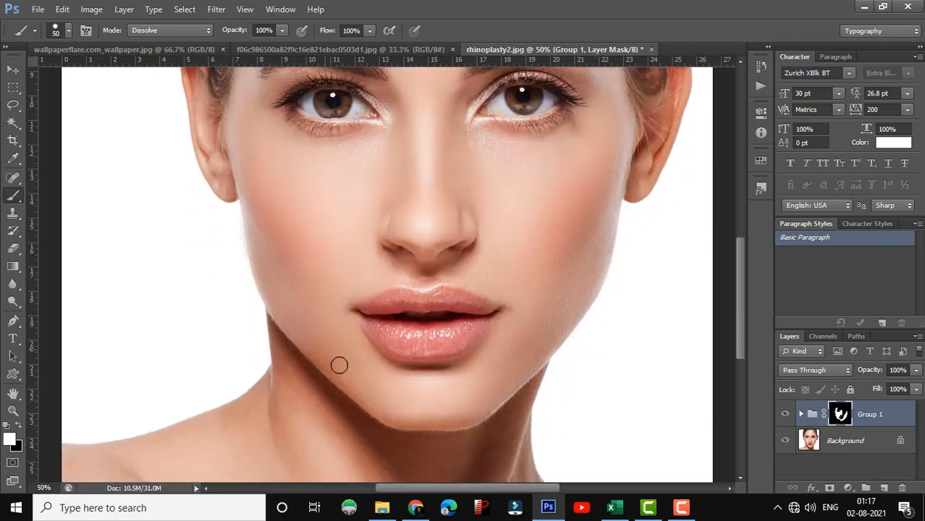
key("bracketleft")
key("bracketleft")
scroll(340, 365, "up", 2)
scroll(325, 395, "down", 2)
key("bracketright")
key("bracketright")
key("bracketright")
key("bracketright")
key("bracketright")
key("bracketright")
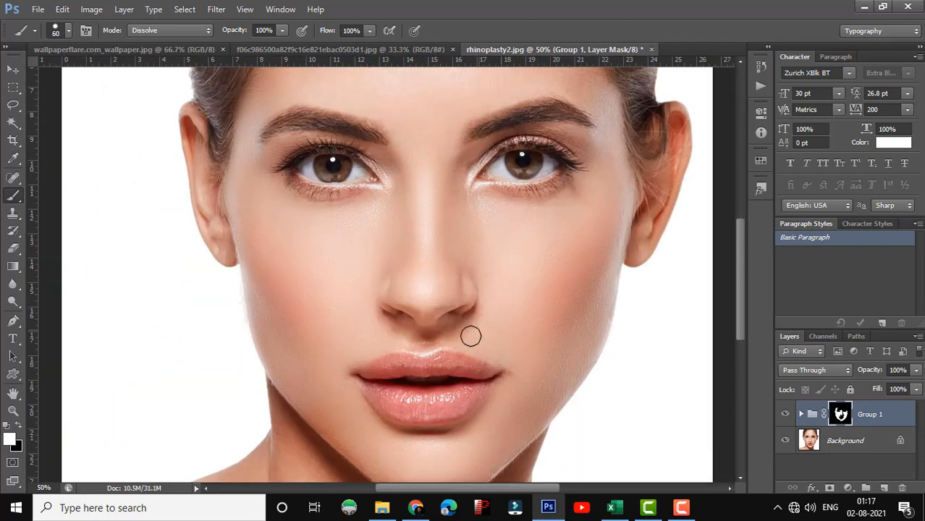
Step: Paint the Group 1 mask white around the nose, upper lip and under-eye skin, adjusting the brush to 70 px
key("bracketleft")
key("bracketleft")
key("bracketleft")
key("ctrl+plus")
scroll(443, 298, "down", 1)
scroll(448, 311, "up", 3)
key("bracketright")
key("bracketright")
key("bracketright")
key("bracketright")
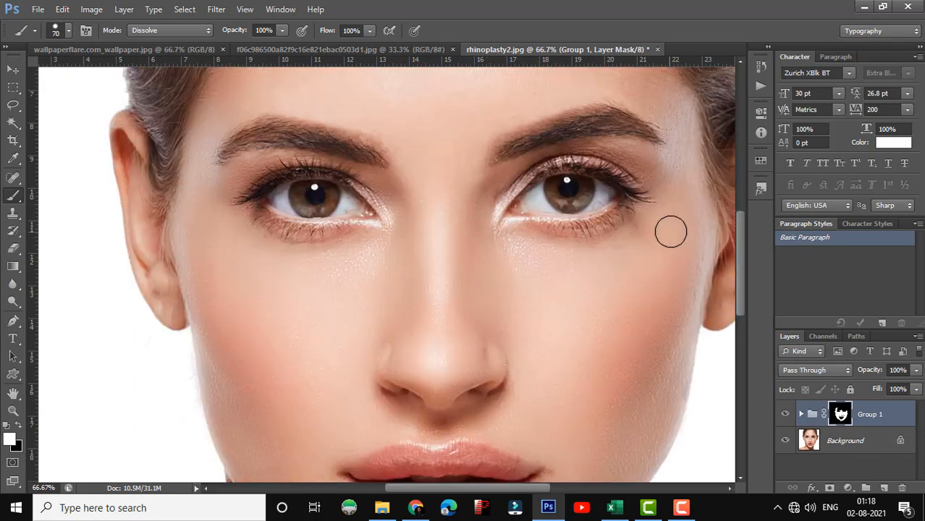
Step: Paint the Group 1 mask white across the forehead with a brush of about 125 px
scroll(659, 289, "down", 2)
scroll(492, 275, "down", 1)
key("bracketright")
key("bracketright")
key("bracketright")
key("bracketright")
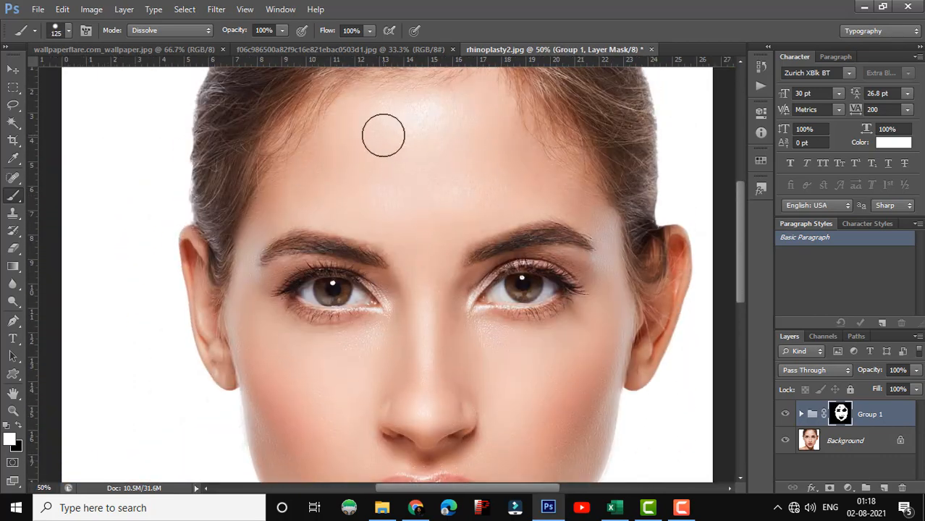
Step: Reduce the brush to 50 px and paint the mask white over the skin between the eyebrows and eyes
scroll(384, 135, "down", 2)
key("bracketleft")
key("bracketleft")
key("bracketleft")
key("bracketleft")
key("bracketleft")
key("bracketleft")
key("bracketleft")
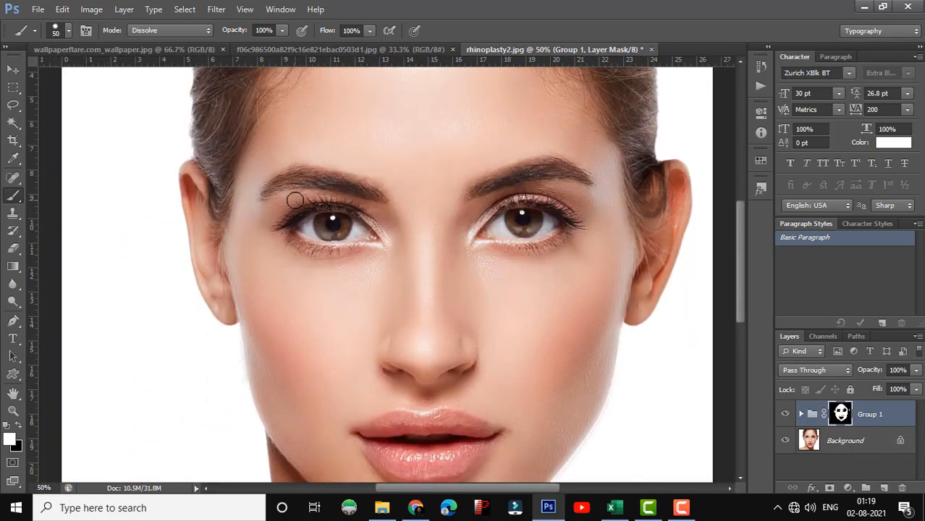
Step: Paint the Group 1 mask white over the neck and shoulder skin with a 125 px brush
scroll(425, 348, "down", 3)
scroll(286, 223, "down", 4)
key("bracketright")
key("bracketright")
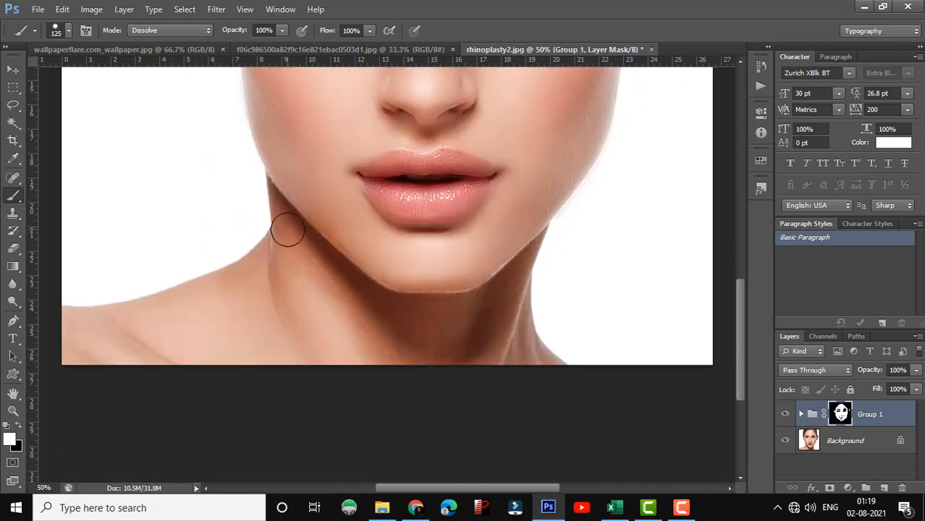
scroll(290, 239, "up", 7)
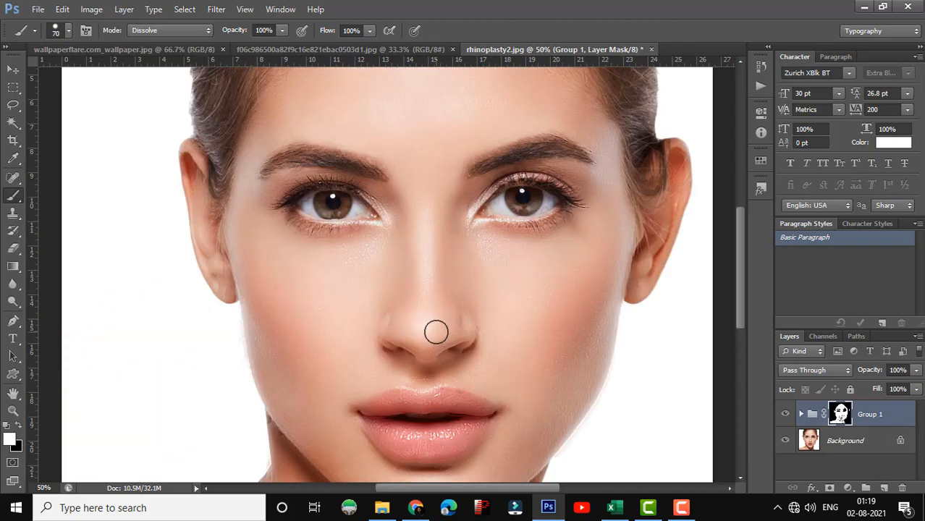
Step: Toggle the visibility of Group 1 repeatedly to compare the portrait before and after skin smoothing
key("ctrl+minus")
scroll(501, 313, "down", 1)
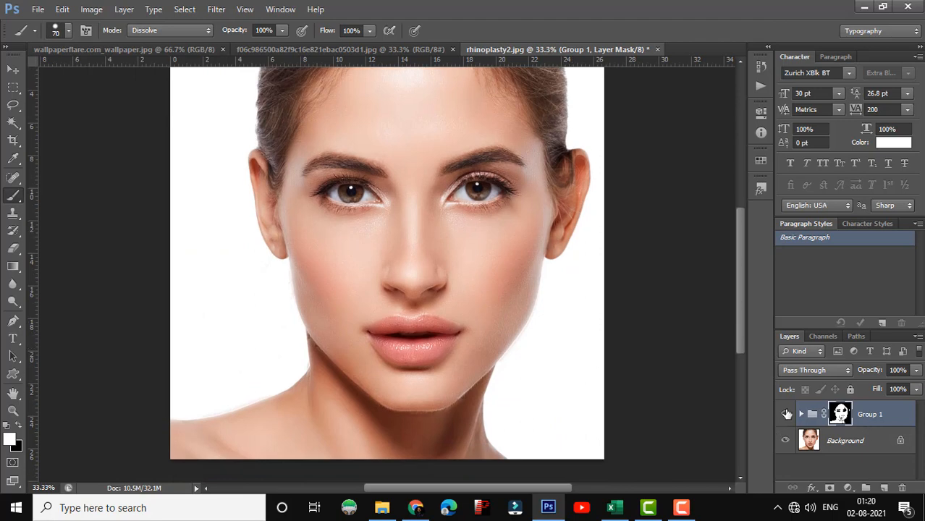
left_click(787, 414)
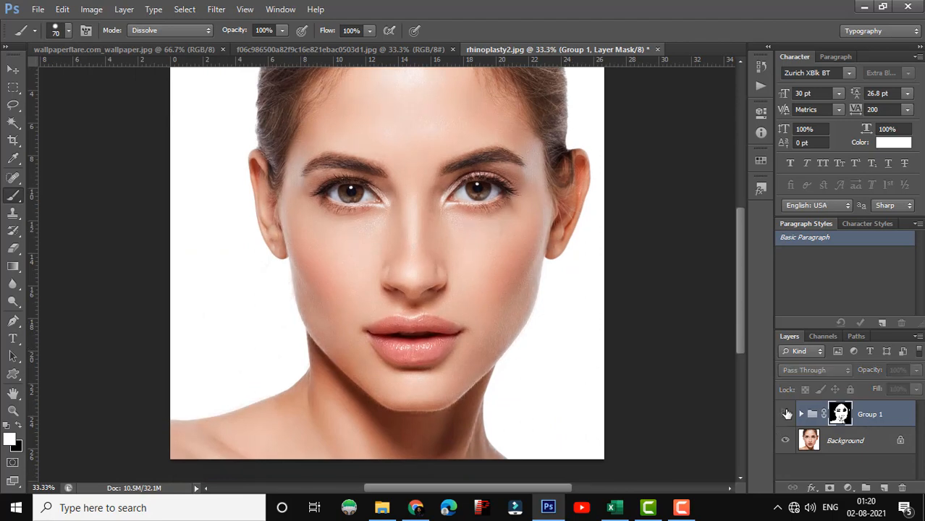
left_click(787, 413)
left_click(787, 413)
left_click(787, 414)
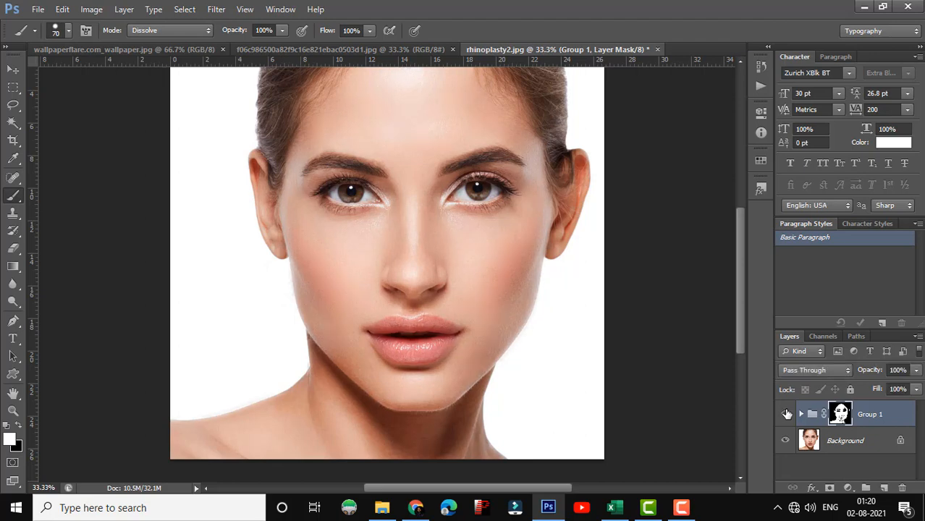
left_click(787, 413)
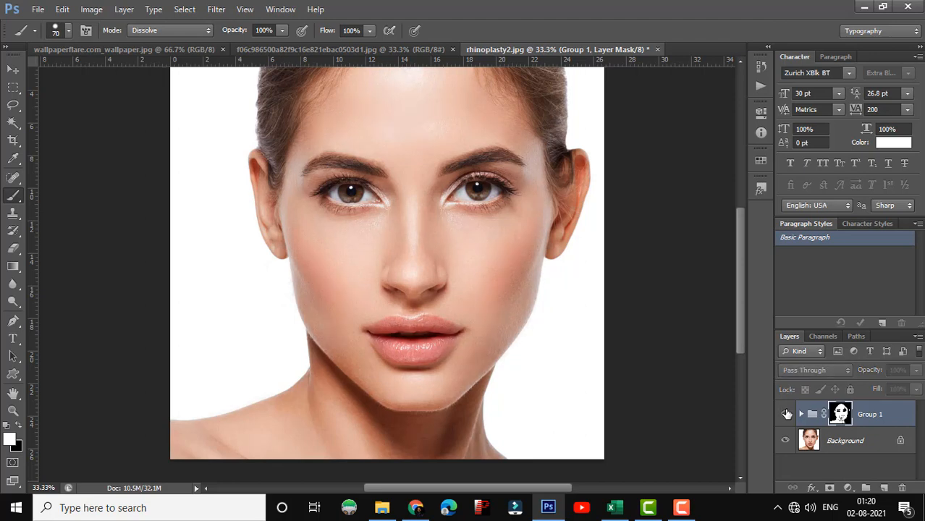
left_click(787, 413)
left_click(787, 413)
left_click(787, 413)
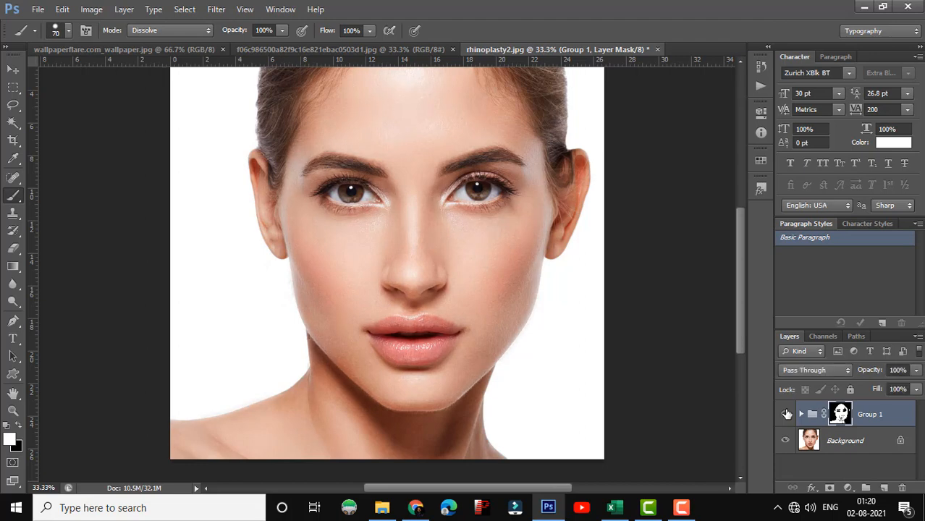
left_click(787, 413)
left_click(787, 414)
left_click(787, 413)
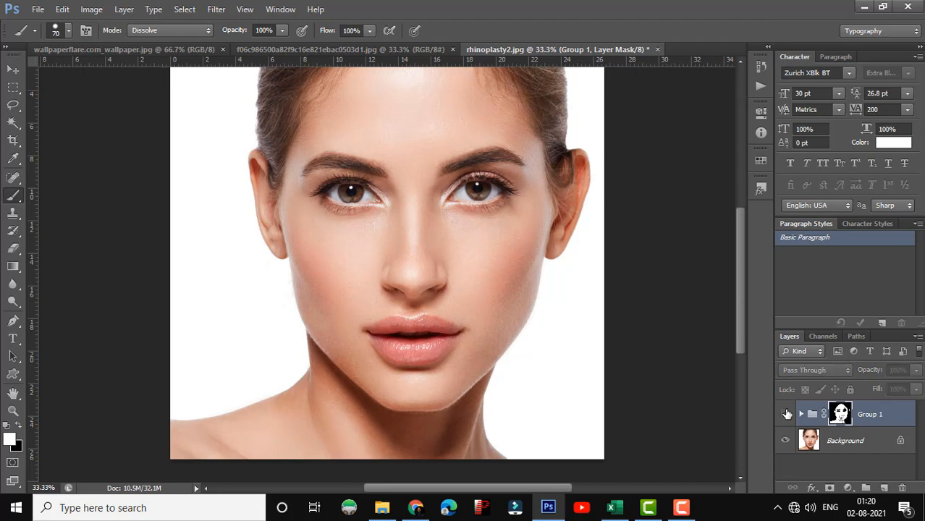
left_click(787, 413)
left_click(787, 413)
left_click(787, 413)
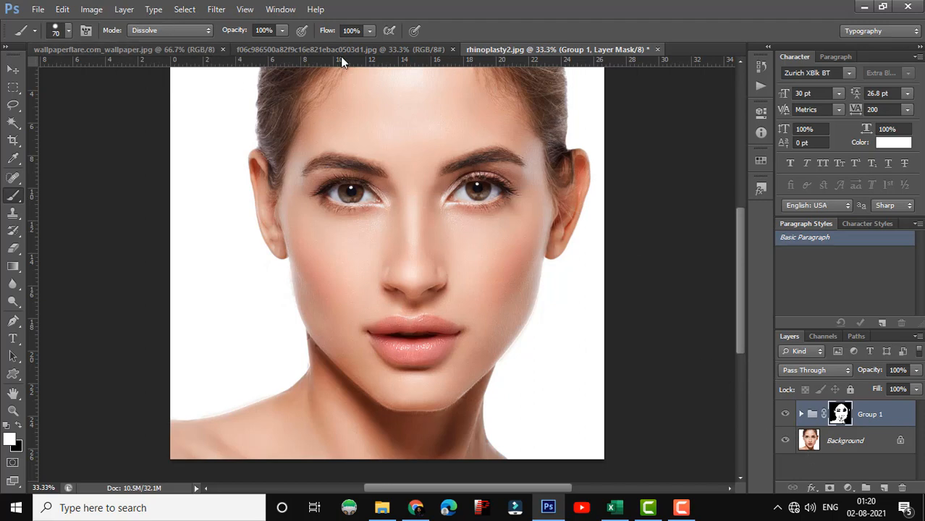
Step: Switch to the f06c986500a82f9c16e821ebac0503d1.jpg portrait and duplicate its Background layer twice
left_click(315, 50)
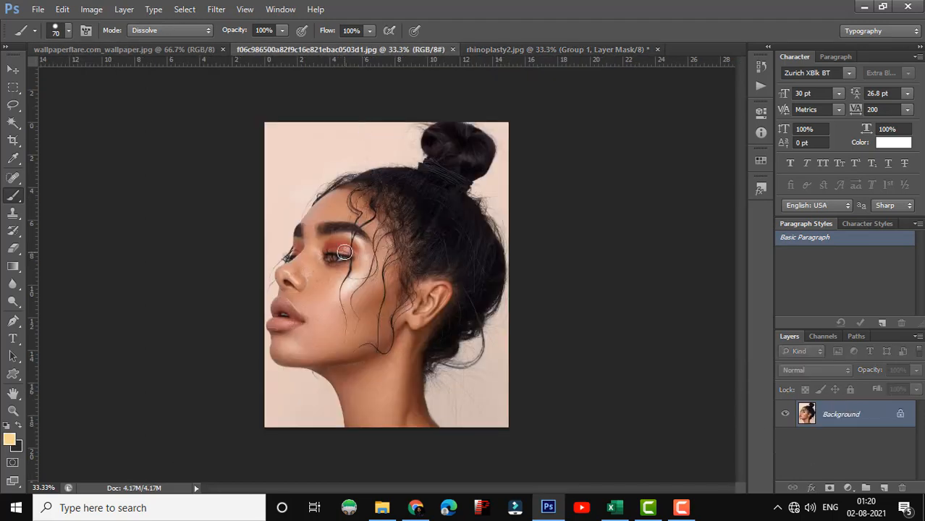
key("ctrl+plus")
key("ctrl+plus")
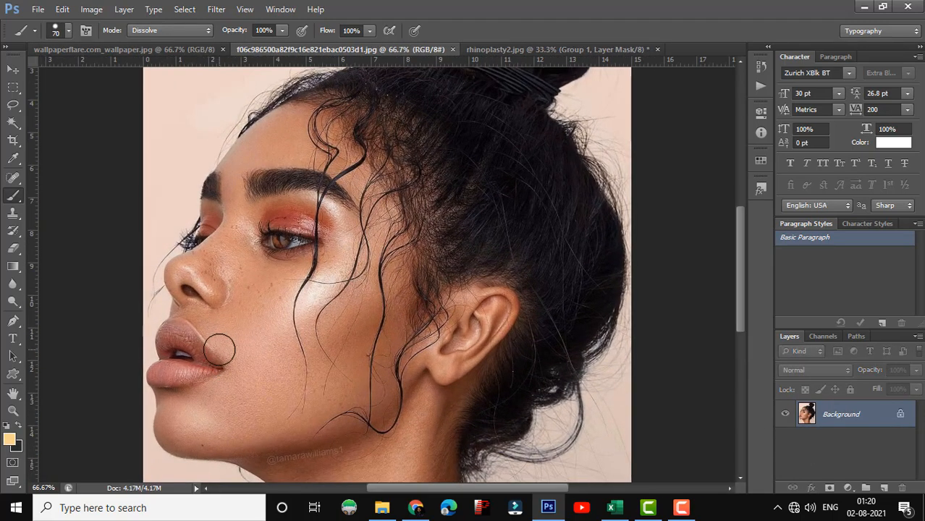
key("ctrl+plus")
scroll(375, 469, "down", 1)
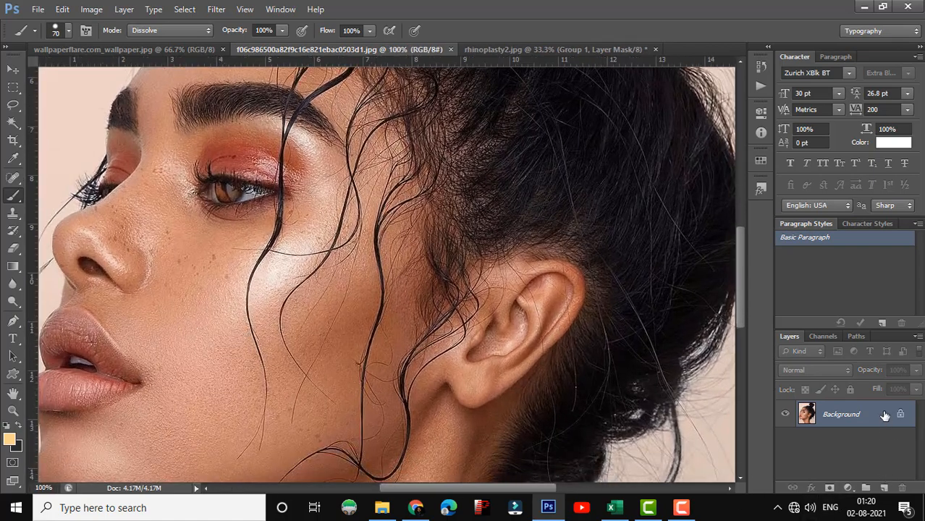
left_click_drag(885, 416, 883, 487)
left_click_drag(886, 413, 883, 487)
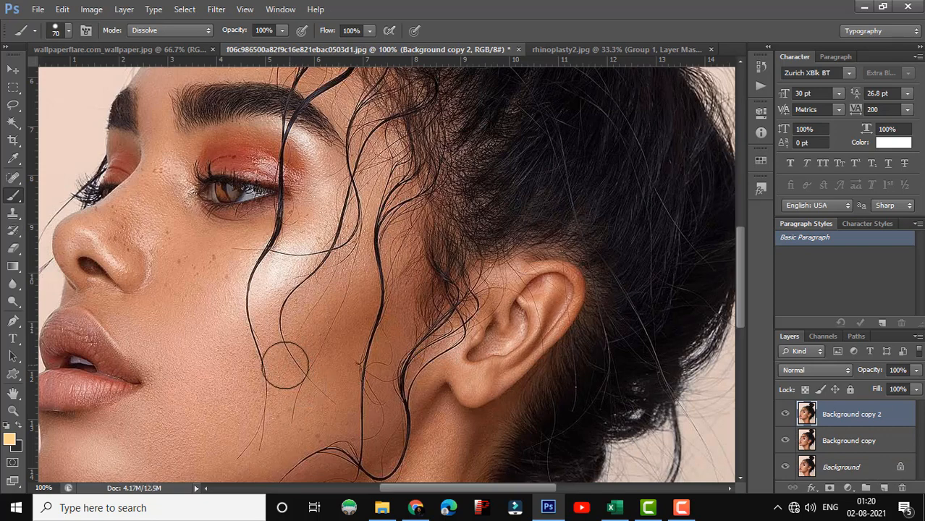
key("bracketleft")
key("bracketleft")
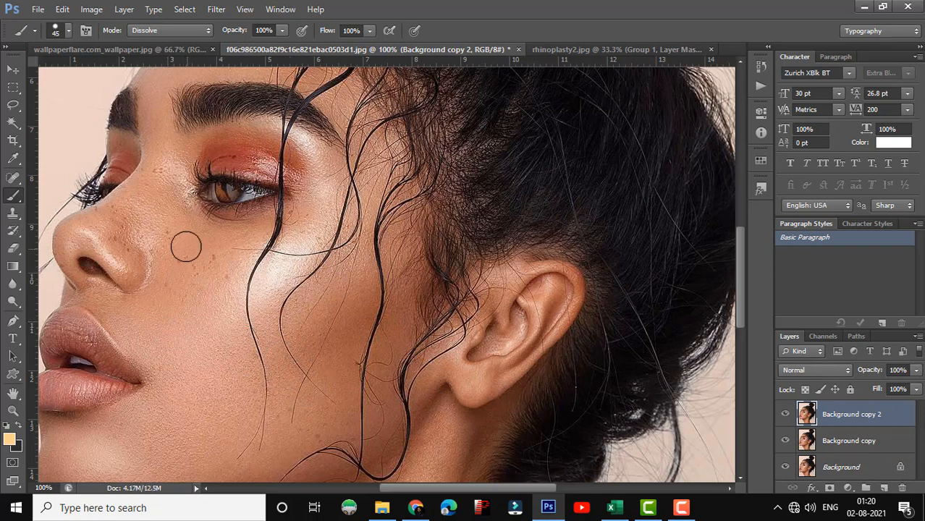
left_click_drag(181, 229, 180, 258)
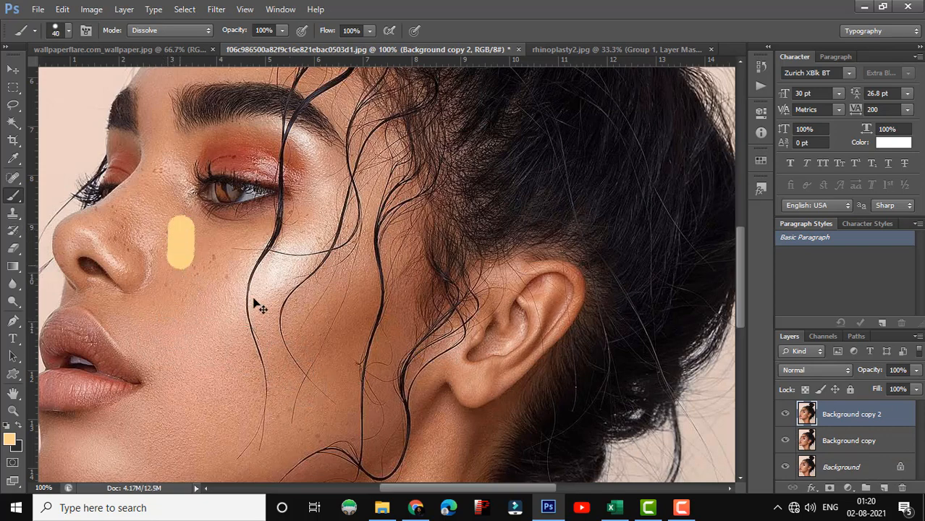
key("ctrl+z")
Step: Convert the Background copy 2 and Background copy layers to smart objects
right_click(846, 422)
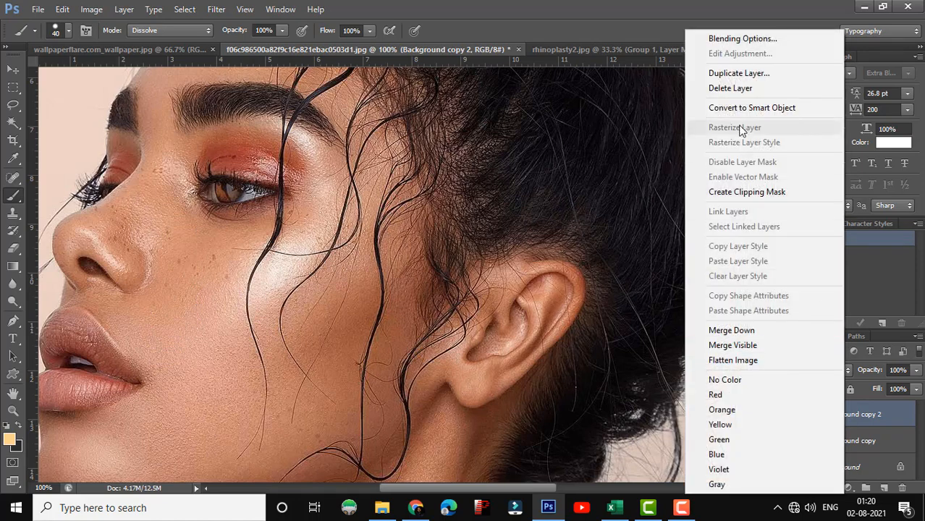
left_click(743, 113)
right_click(847, 439)
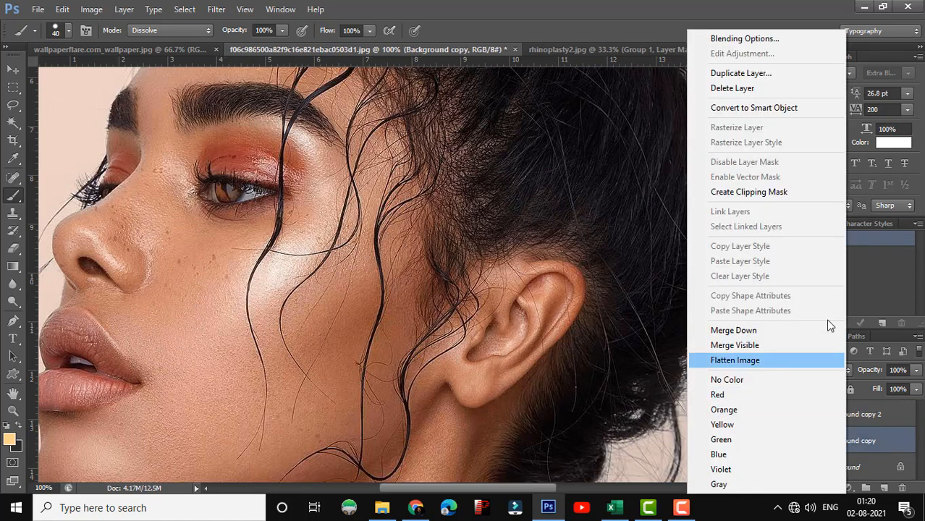
left_click(764, 106)
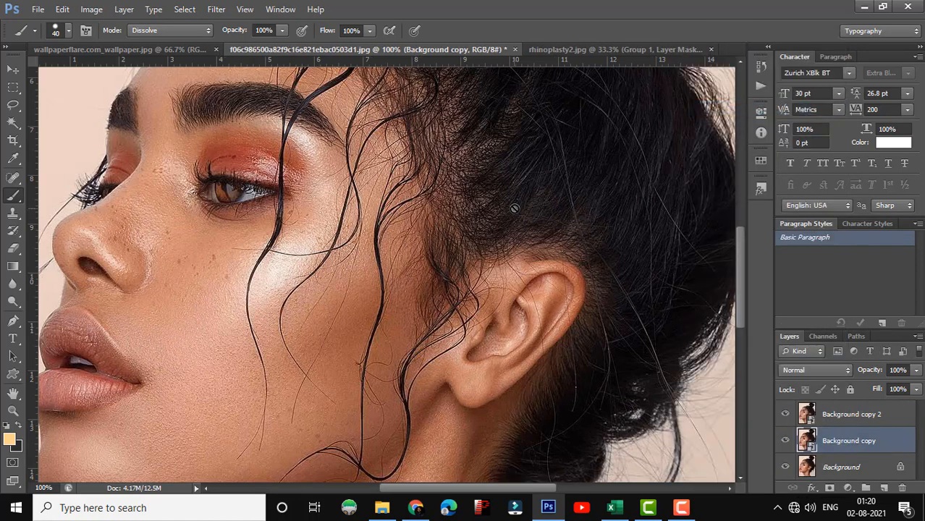
Step: Apply a Gaussian Blur with a radius of 10 pixels to the Background copy layer
left_click(216, 10)
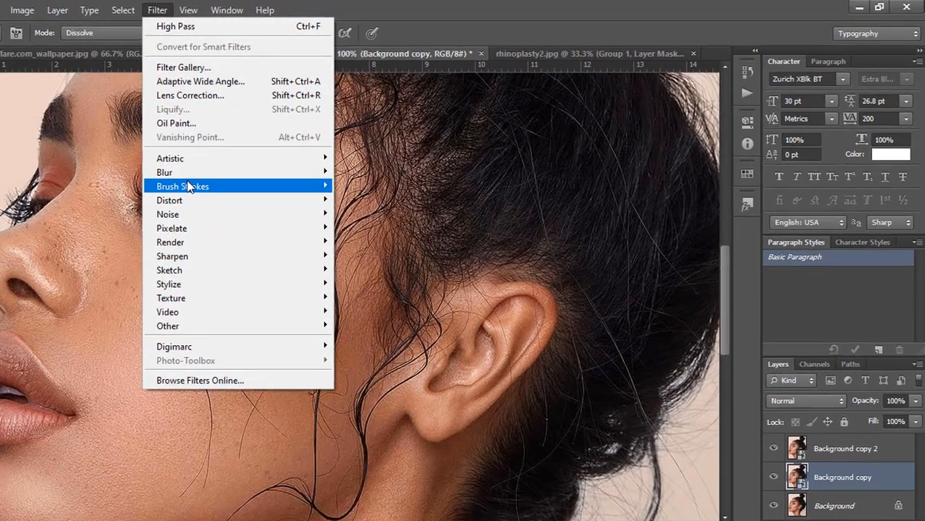
mouse_move(227, 163)
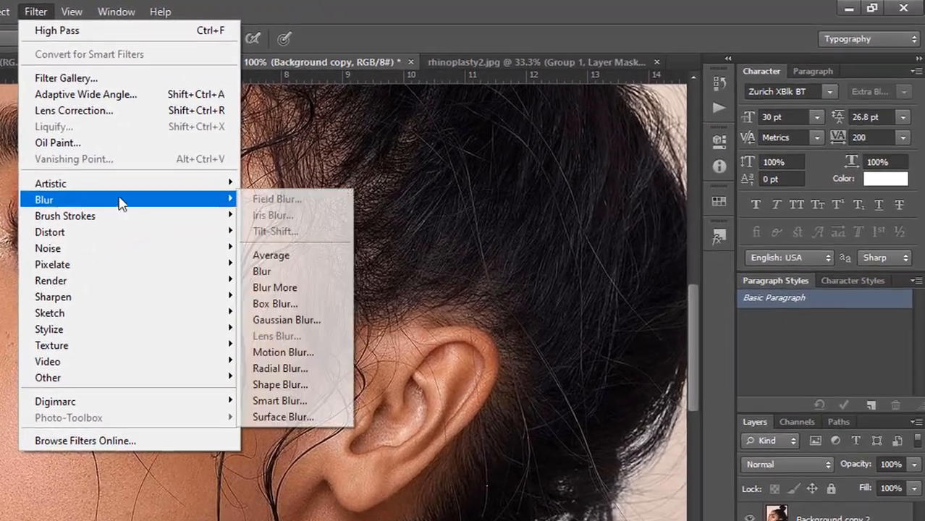
left_click(304, 320)
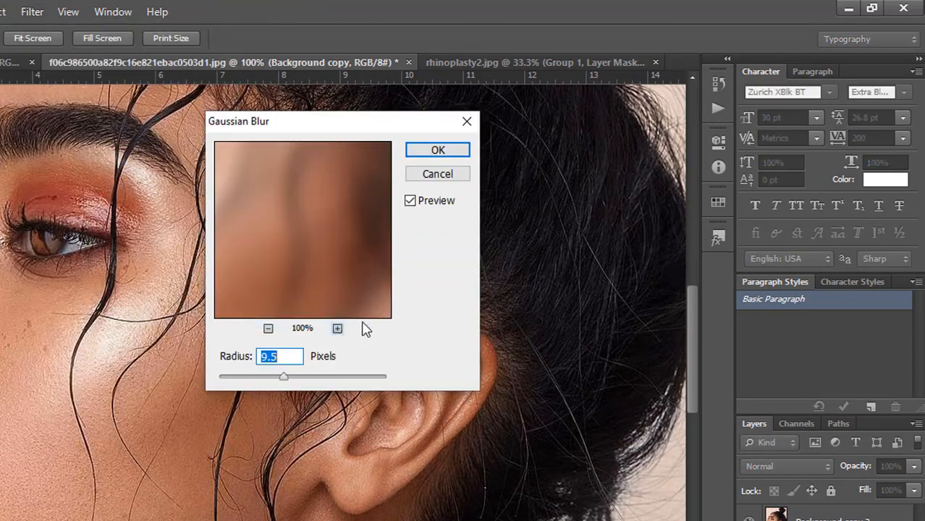
type("10")
key("Return")
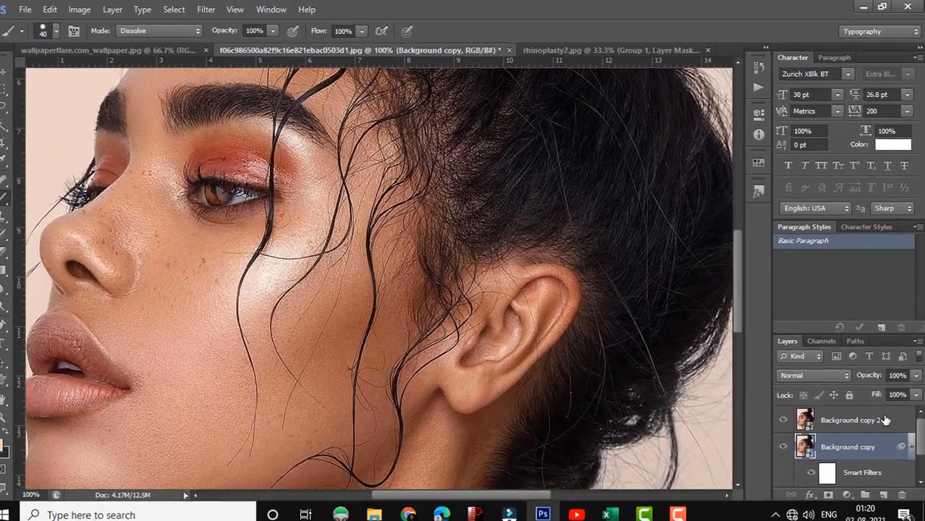
Step: Set the blend mode of the Background copy 2 layer to Vivid Light
left_click(883, 419)
left_click(803, 375)
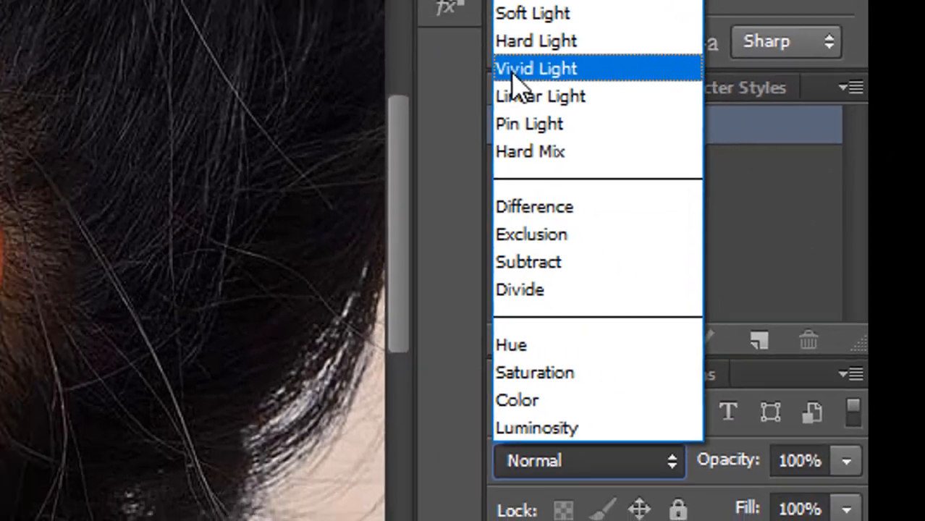
left_click(510, 63)
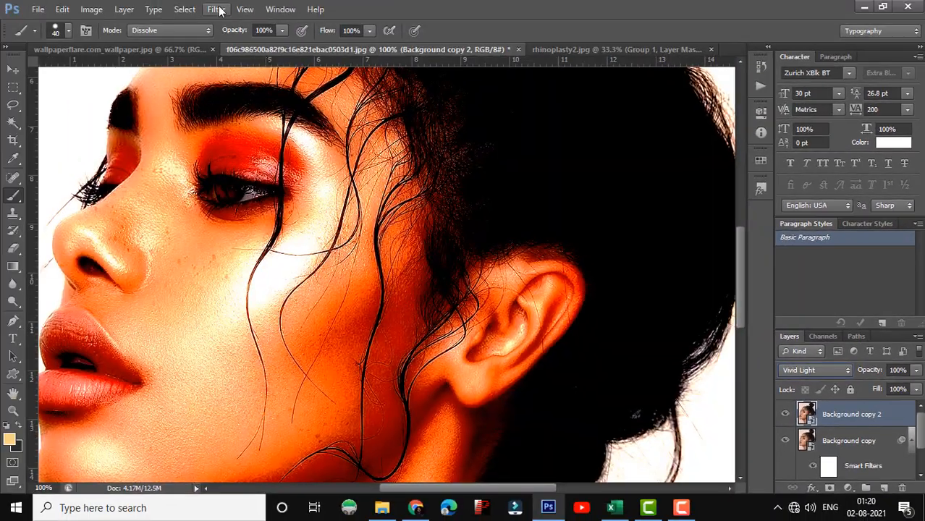
Step: Apply a High Pass filter with a radius of 2 pixels to the Background copy 2 layer
left_click(218, 10)
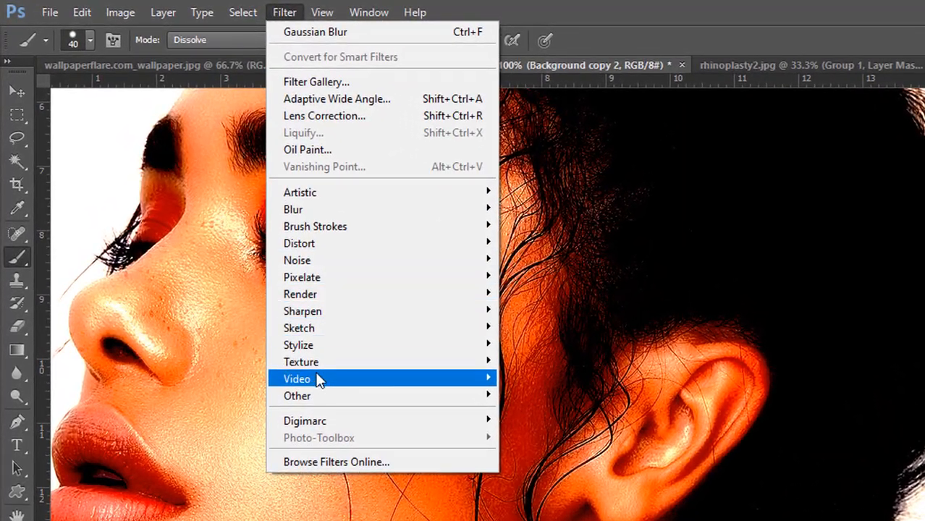
mouse_move(239, 297)
left_click(532, 411)
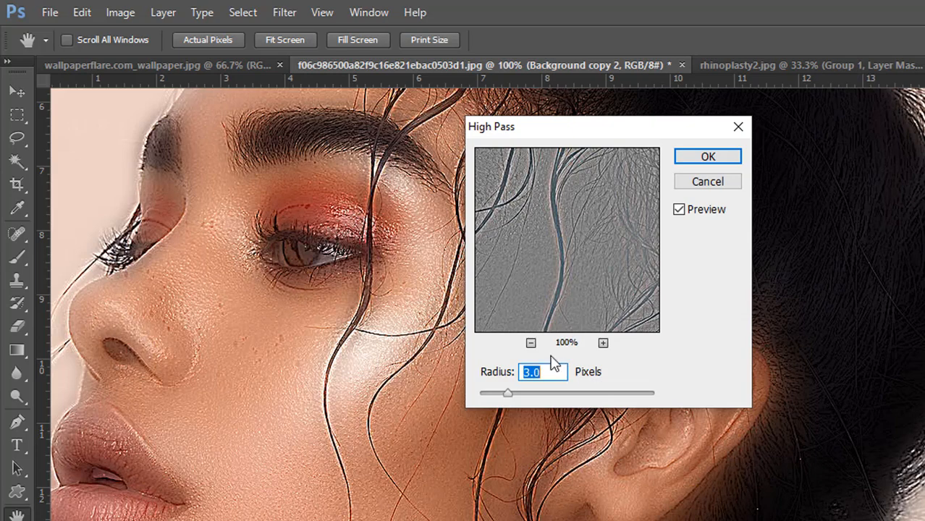
type("2")
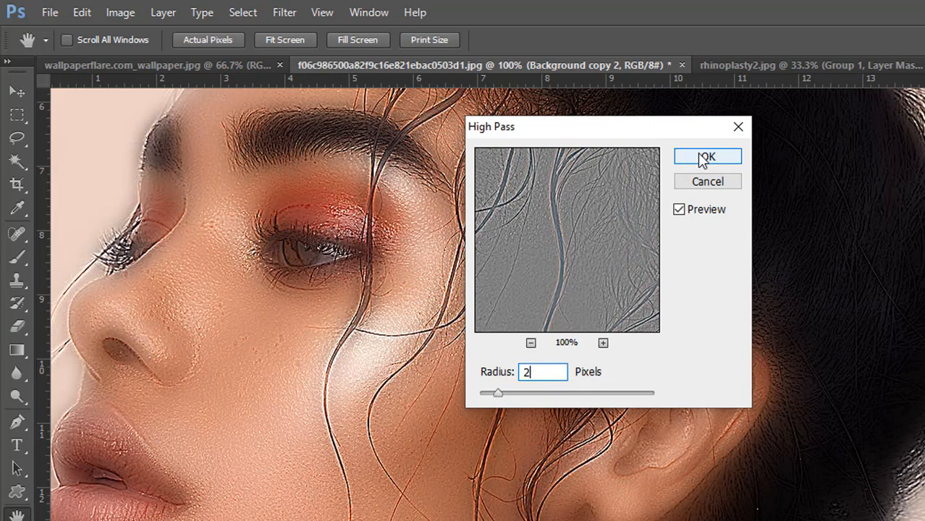
left_click(706, 158)
Step: Group the Background copy and Background copy 2 layers and add a black layer mask that hides the group
scroll(861, 434, "down", 2)
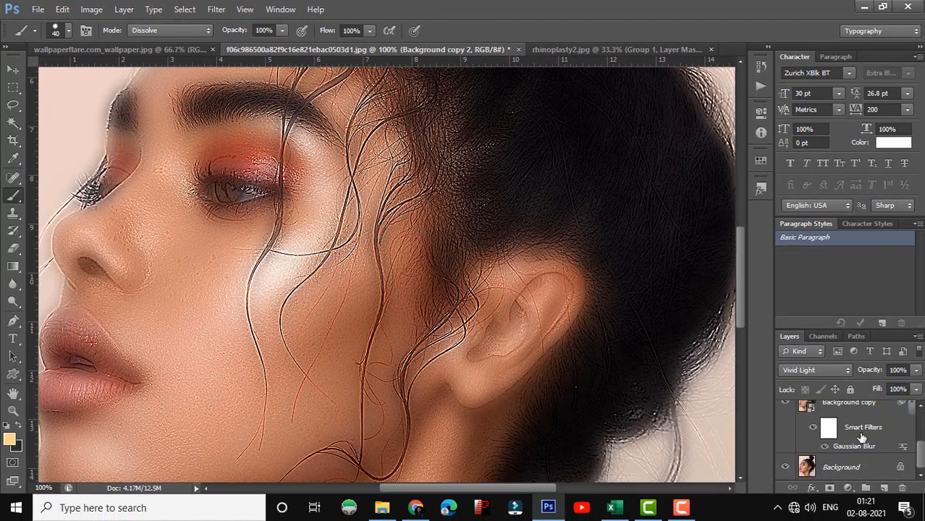
left_click(862, 431)
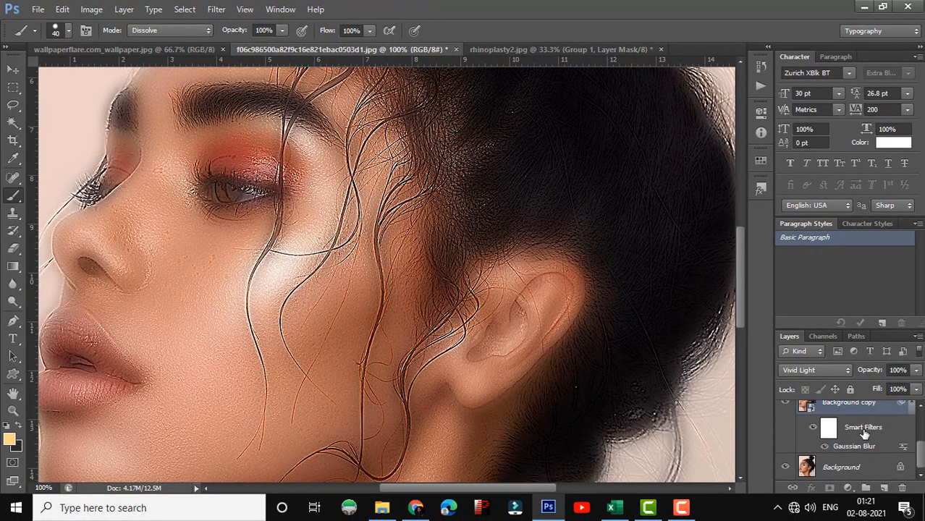
key("ctrl+g")
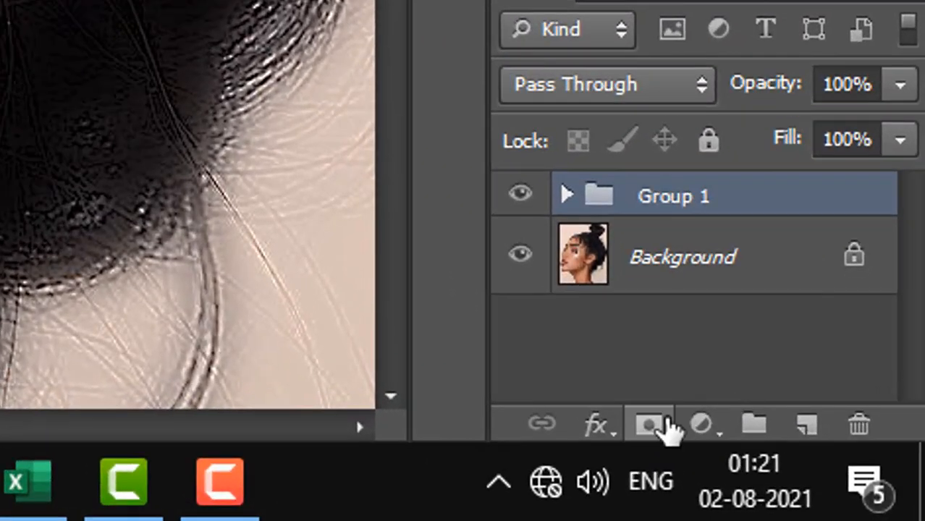
left_click(658, 431, "alt")
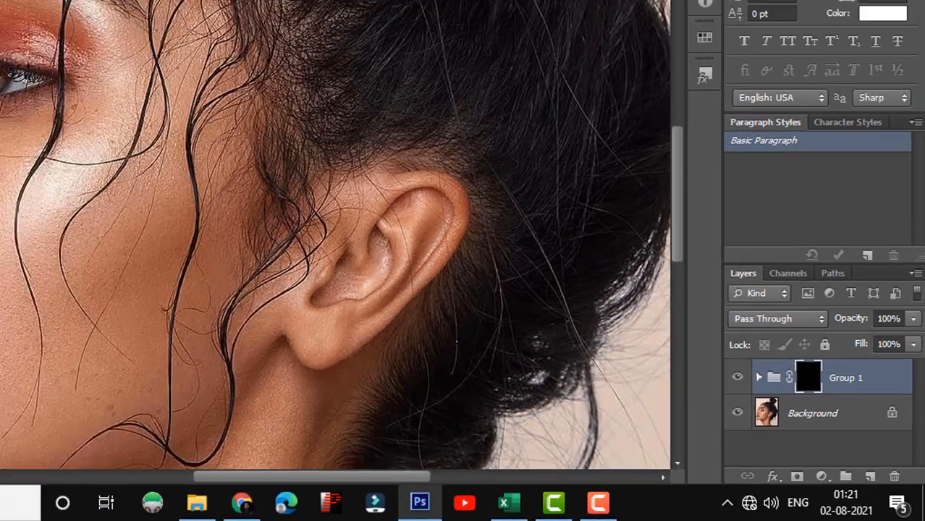
Step: Paint white on the Group 1 mask over the cheek and chin with a 60-pixel brush
left_click(13, 196)
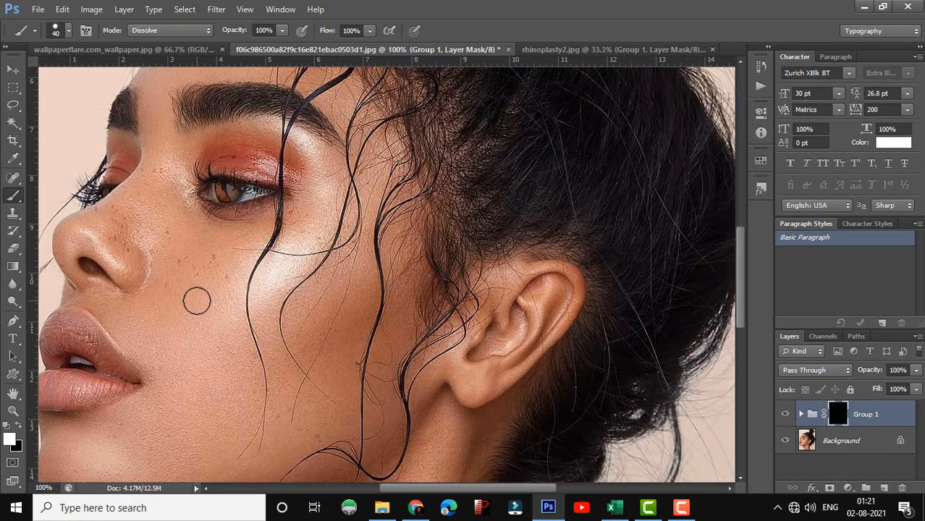
key("bracketright")
key("bracketright")
mouse_move(209, 293)
left_mouse_down()
mouse_move(176, 281)
mouse_move(206, 334)
left_mouse_up()
scroll(217, 304, "down", 3)
left_click_drag(168, 396, 83, 365)
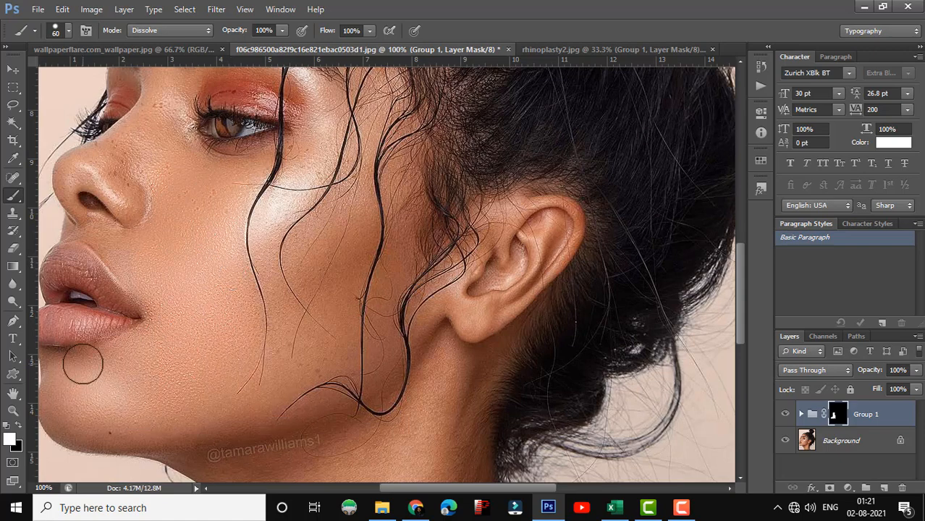
Step: Reveal the smoothing on the upper cheek beneath the eye and between the hair strands using a smaller 35-pixel brush
key("bracketleft")
key("bracketleft")
key("bracketleft")
key("bracketleft")
key("bracketleft")
scroll(296, 205, "up", 2)
left_click_drag(290, 212, 288, 202)
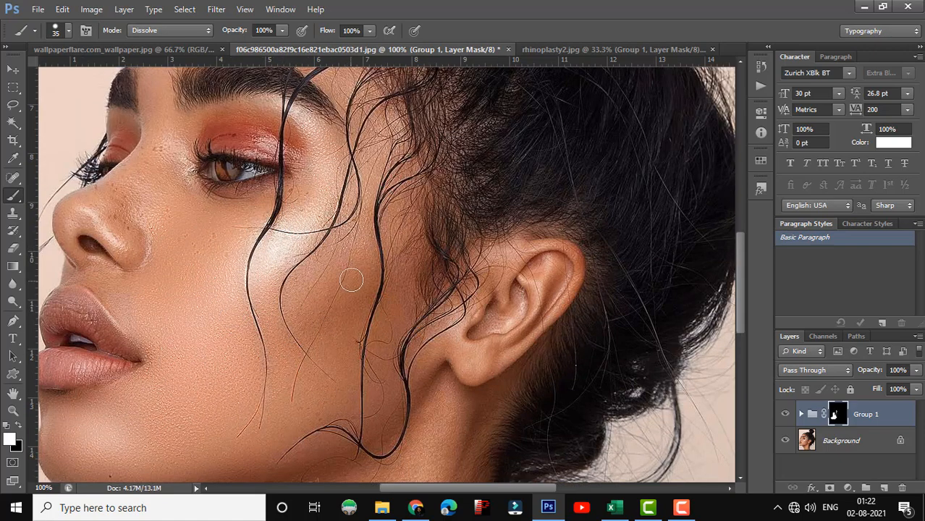
scroll(397, 363, "up", 3)
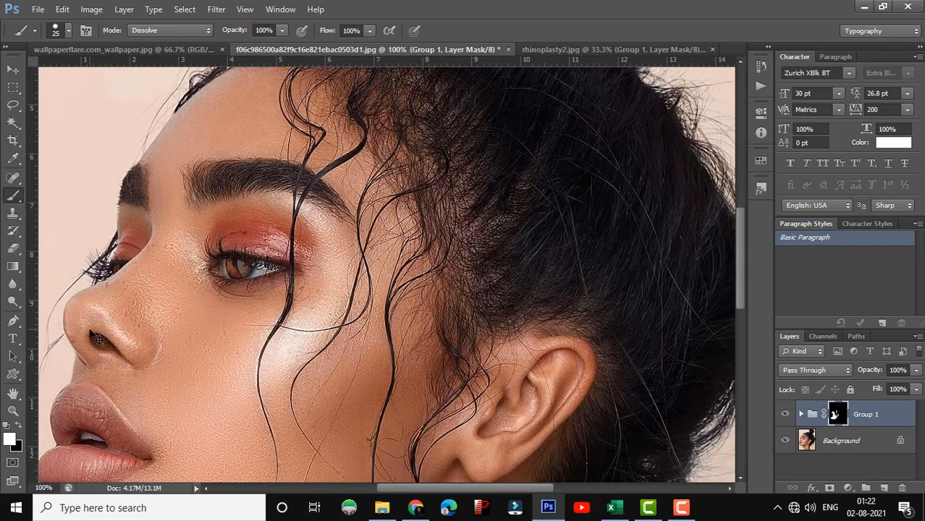
Step: Extend the white mask painting to the neck and jaw below the ear, adjusting the brush size to suit the area
key("bracketright")
scroll(145, 357, "down", 6)
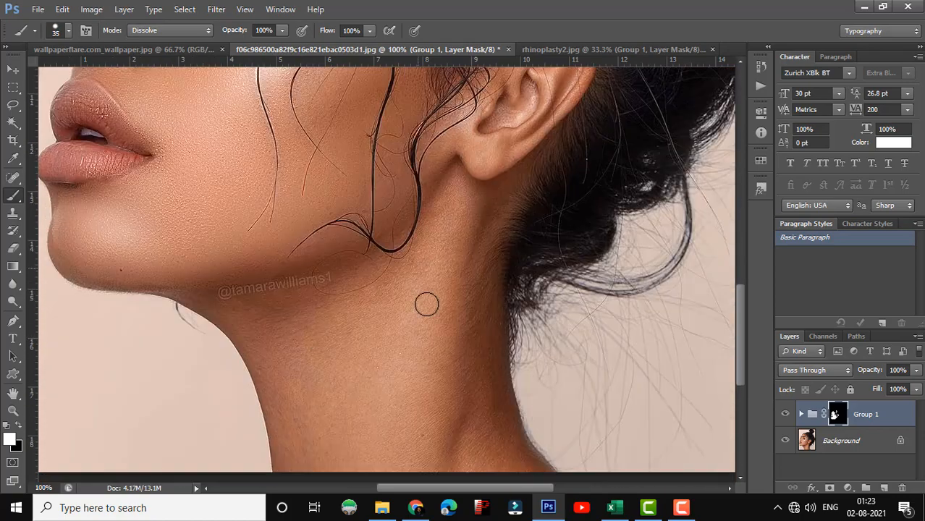
key("bracketright")
key("bracketright")
key("bracketright")
key("bracketright")
key("bracketright")
key("bracketleft")
key("bracketleft")
key("bracketleft")
key("bracketleft")
left_click_drag(447, 187, 405, 249)
scroll(405, 250, "up", 5)
key("bracketleft")
key("bracketleft")
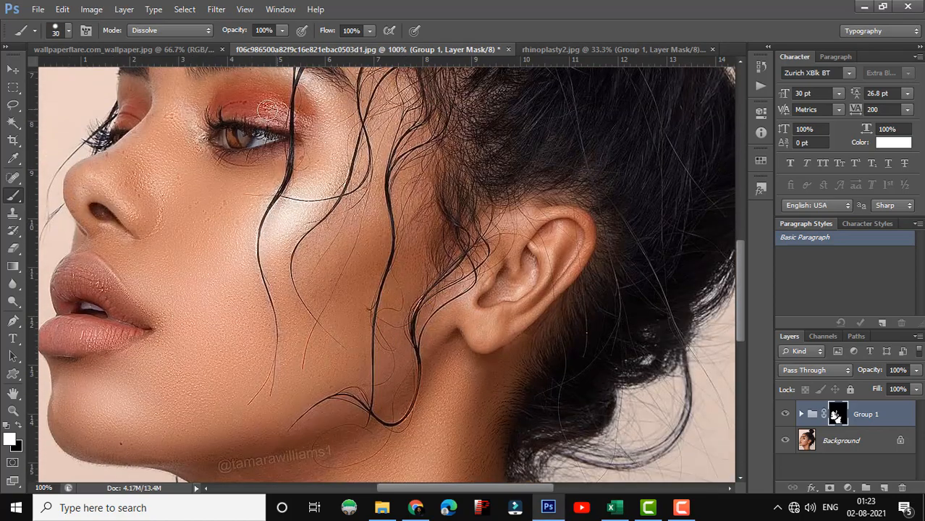
key("ctrl+minus")
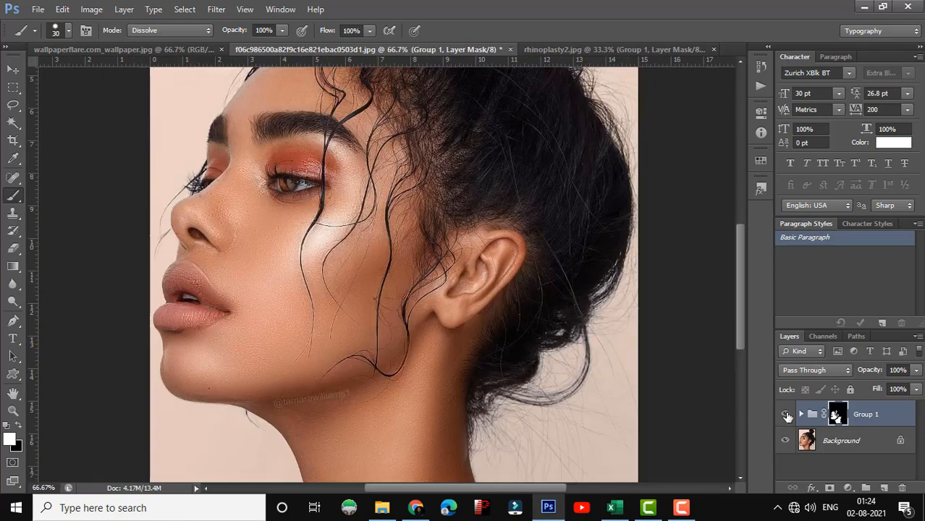